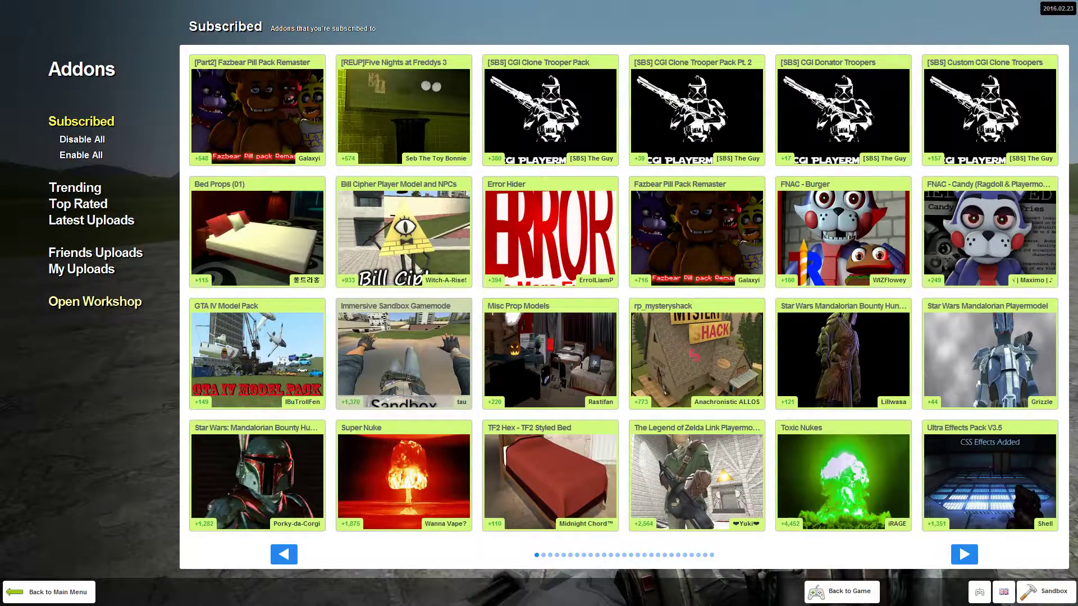
- Leave Garry's Mod's subscribed addons list for the Windows desktop using the Windows key
{"action": "key", "text": "super"}
{"action": "key", "text": "super"}
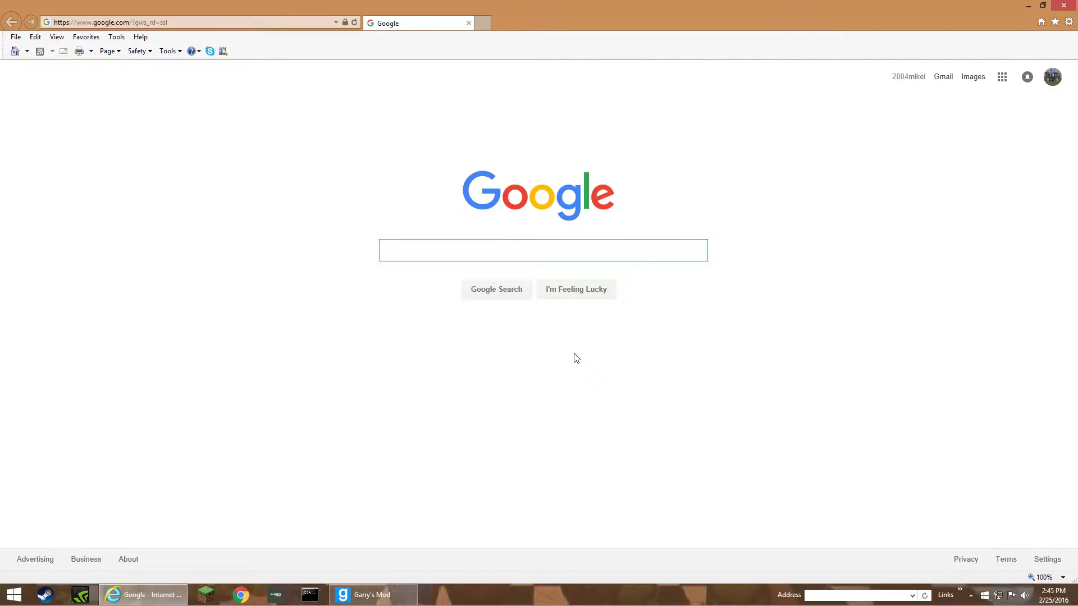
- Google 'steam workshop downloader', open the Steam Workshop Downloader site, then bring Steam forward
{"action": "type", "text": "steam wo"}
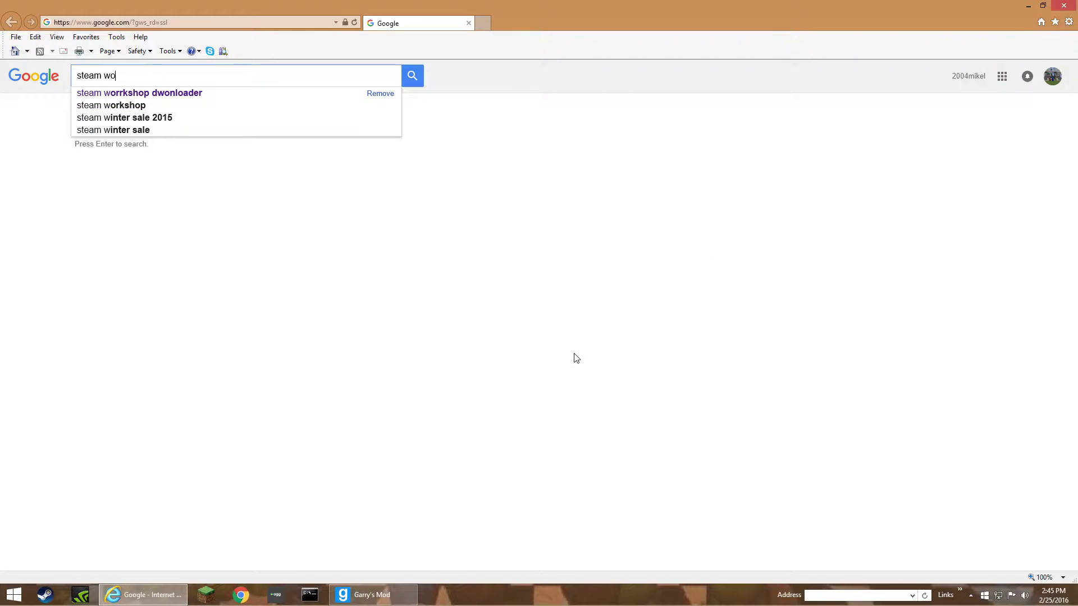
{"action": "type", "text": "rksh"}
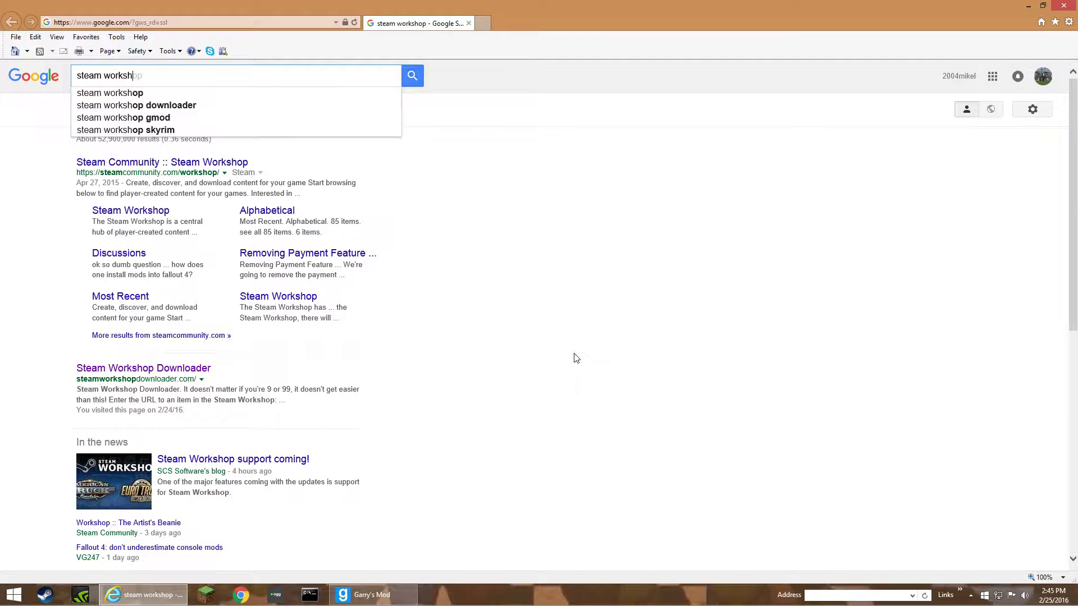
{"action": "type", "text": "op downloa"}
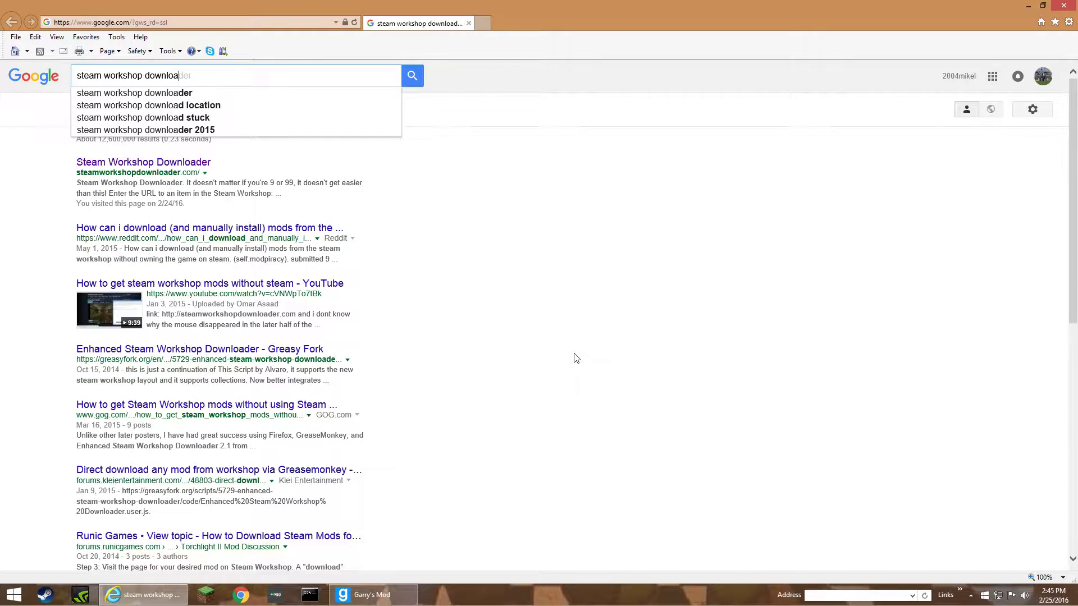
{"action": "type", "text": "der"}
{"action": "key", "text": "Return"}
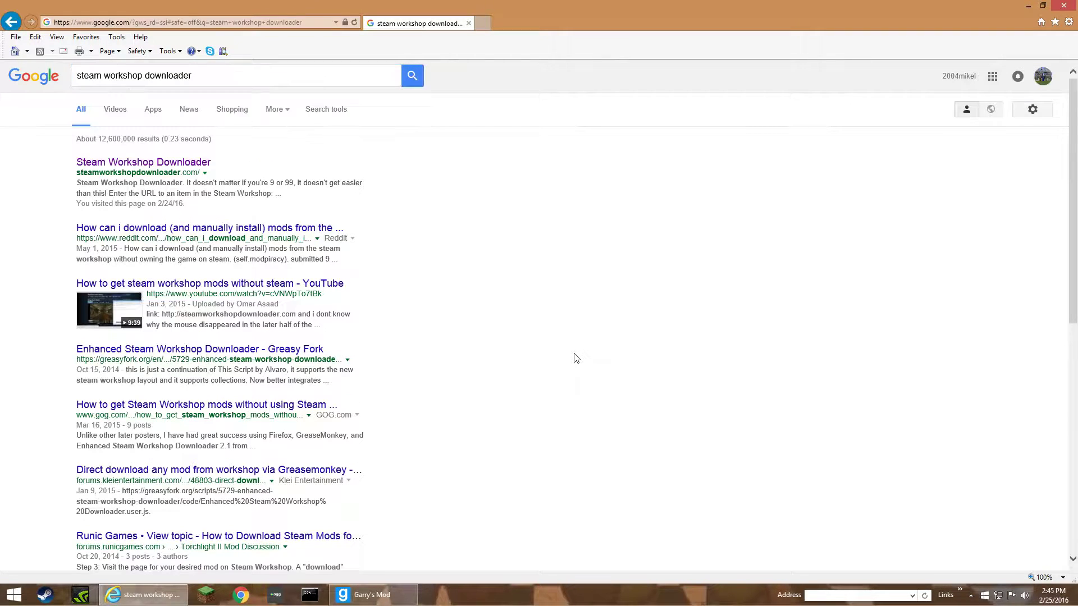
{"action": "left_click", "coordinate": [206, 168]}
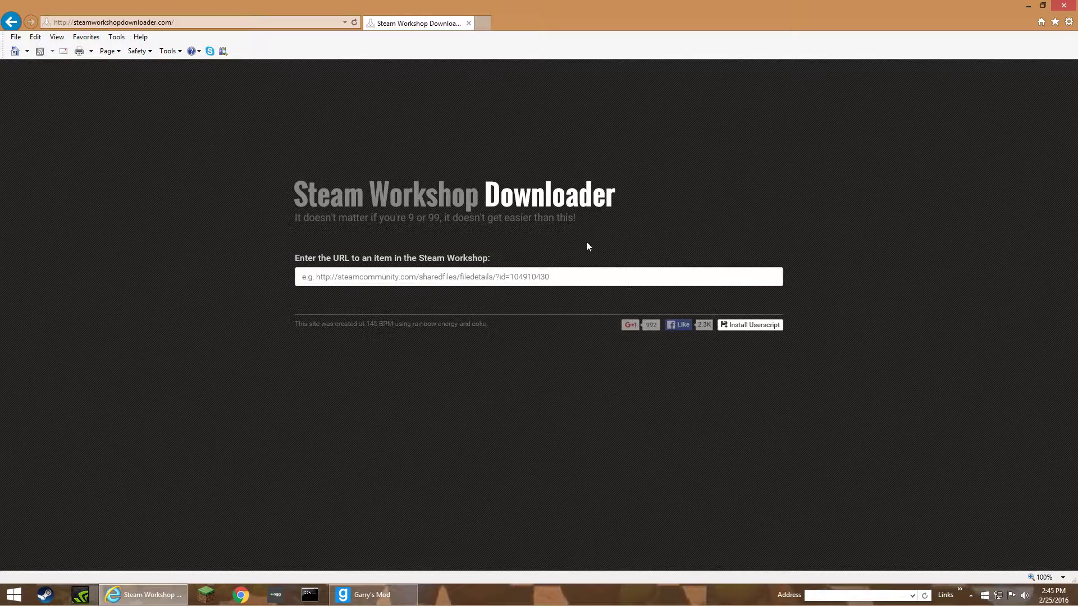
{"action": "left_click", "coordinate": [635, 279]}
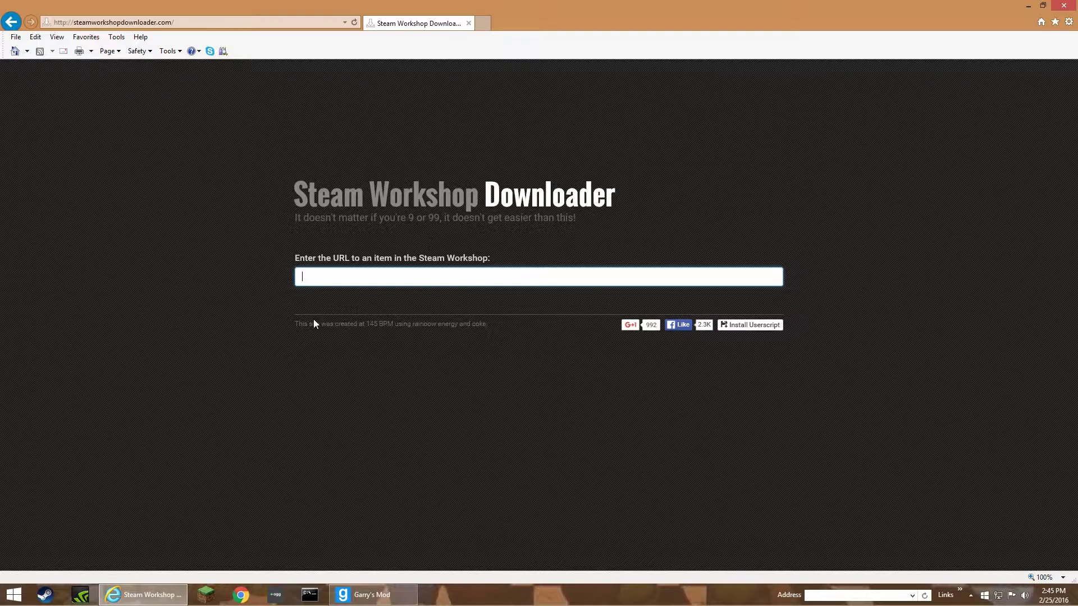
{"action": "left_click", "coordinate": [45, 594]}
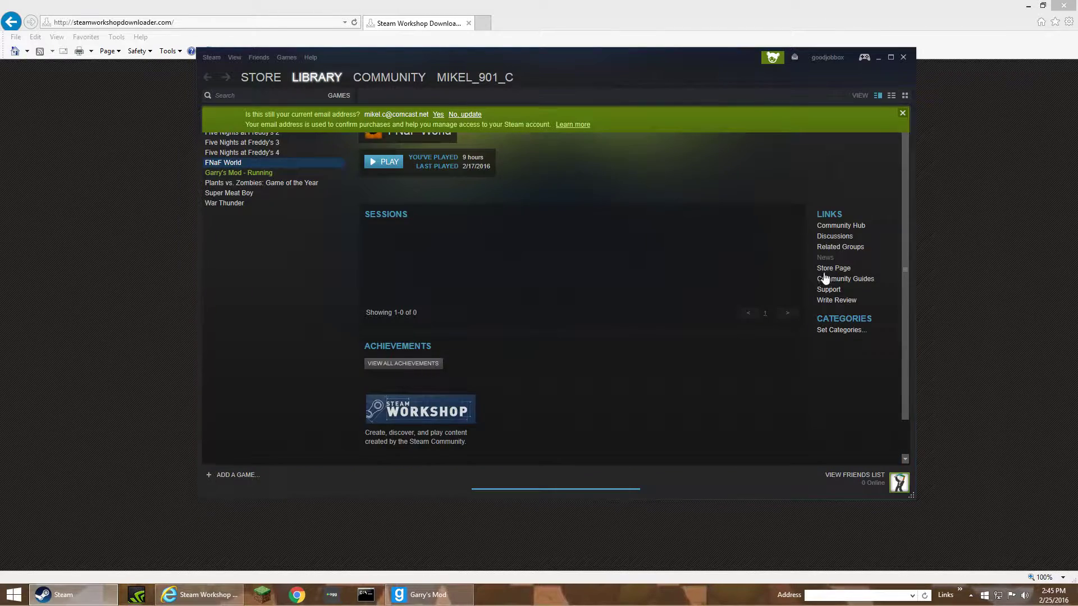
- Hide the browser, open Steam's Garry's Mod Workshop and type 'Dont hug me im scared' into its search
{"action": "left_click", "coordinate": [1028, 6]}
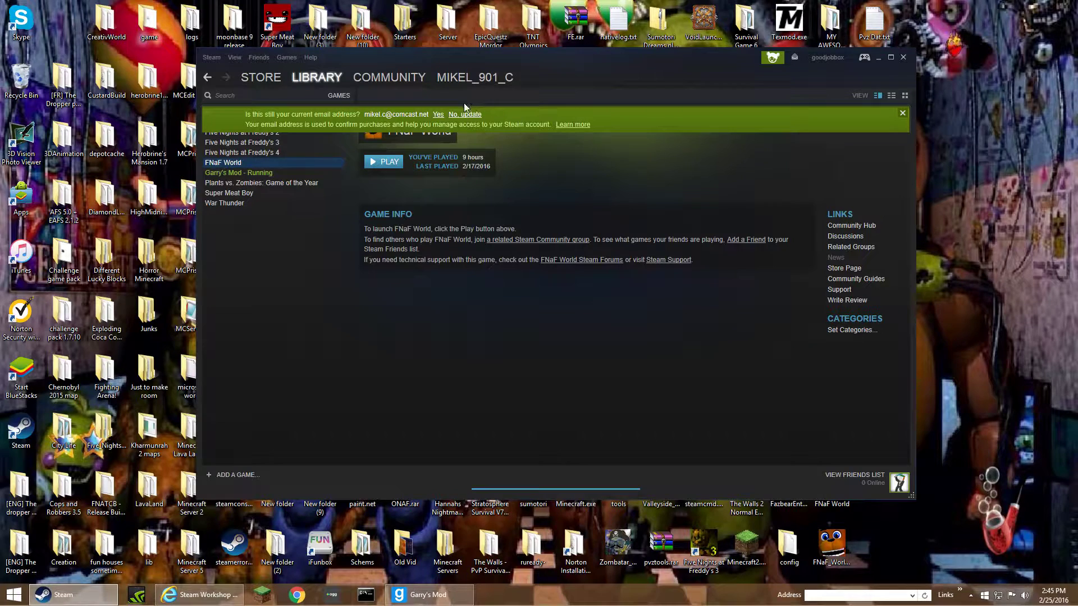
{"action": "mouse_move", "coordinate": [407, 79]}
{"action": "mouse_move", "coordinate": [458, 86]}
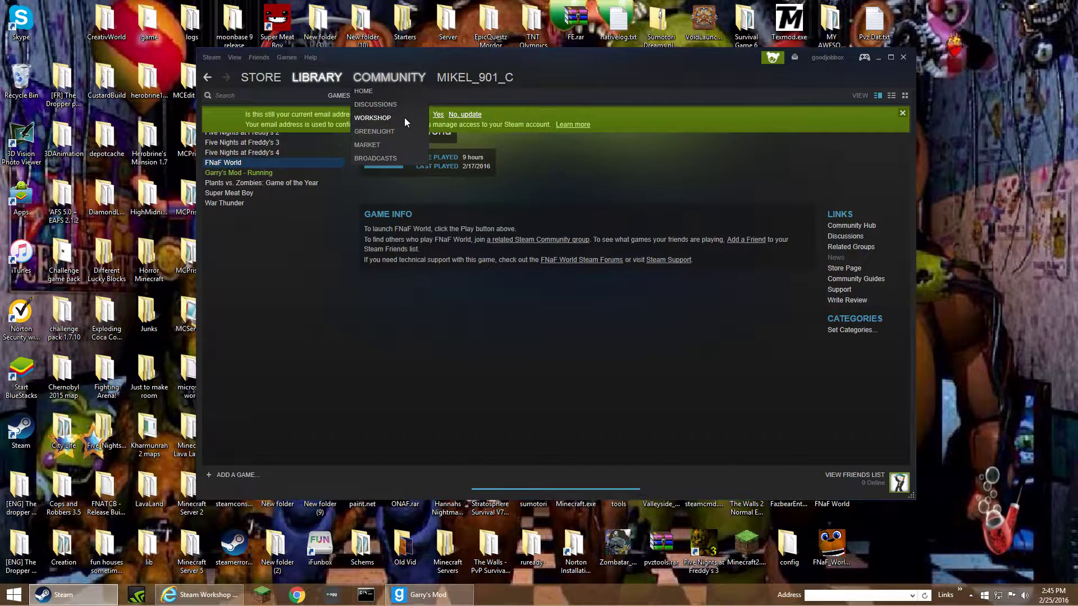
{"action": "left_click", "coordinate": [404, 117]}
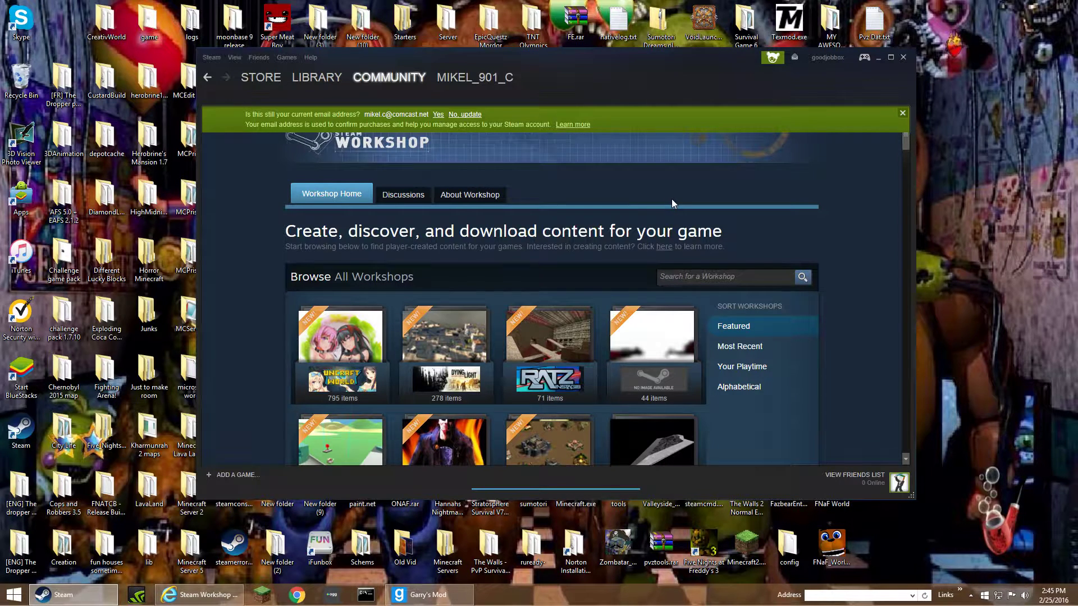
{"action": "scroll", "coordinate": [661, 210], "scroll_direction": "down", "scroll_amount": 3}
{"action": "scroll", "coordinate": [548, 327], "scroll_direction": "down", "scroll_amount": 1}
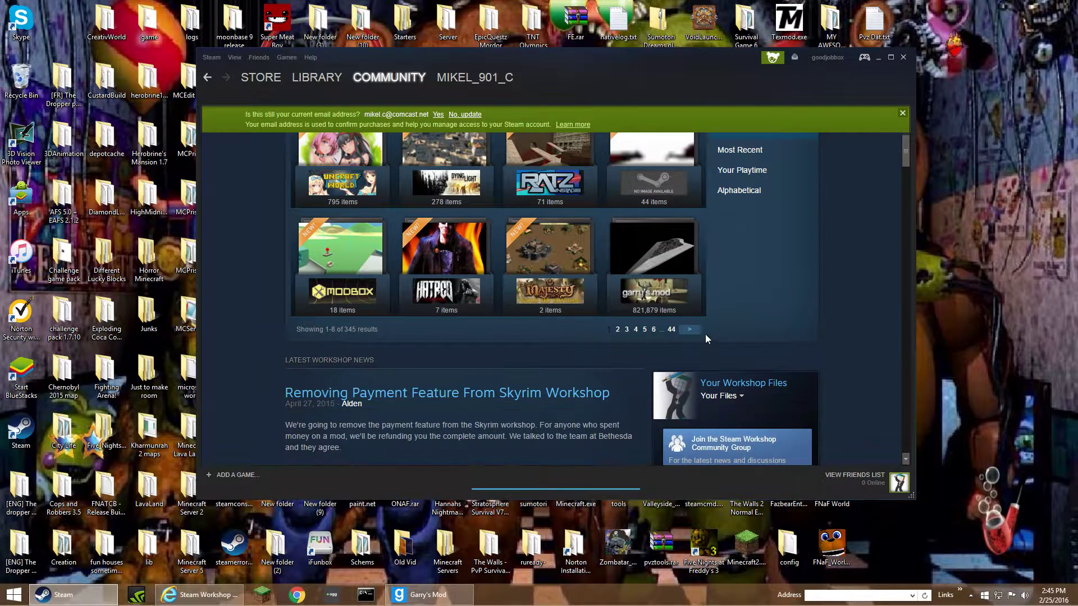
{"action": "left_click", "coordinate": [665, 303]}
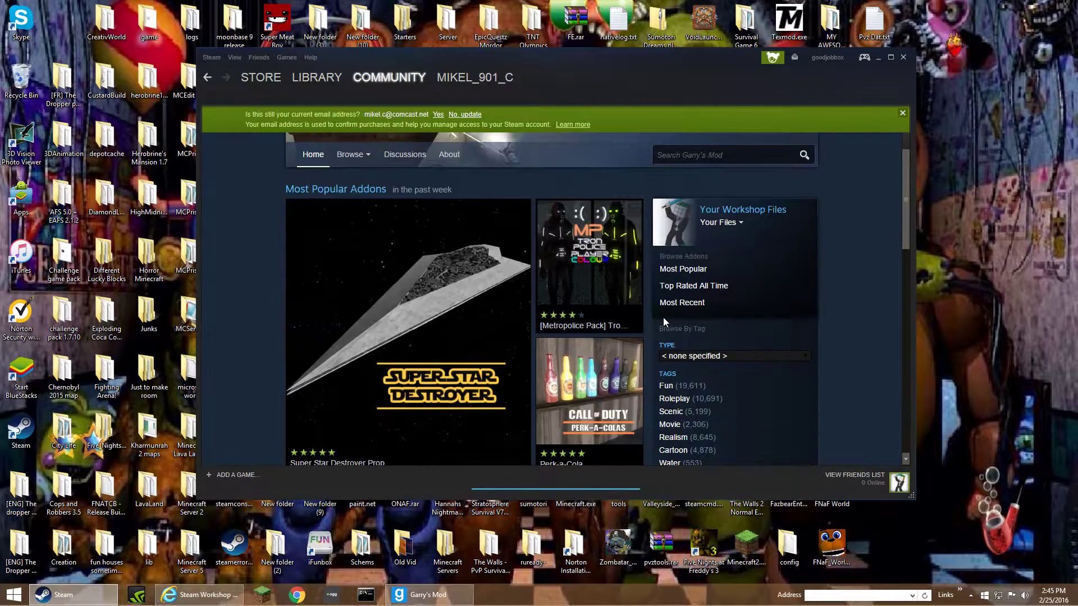
{"action": "left_click", "coordinate": [724, 240]}
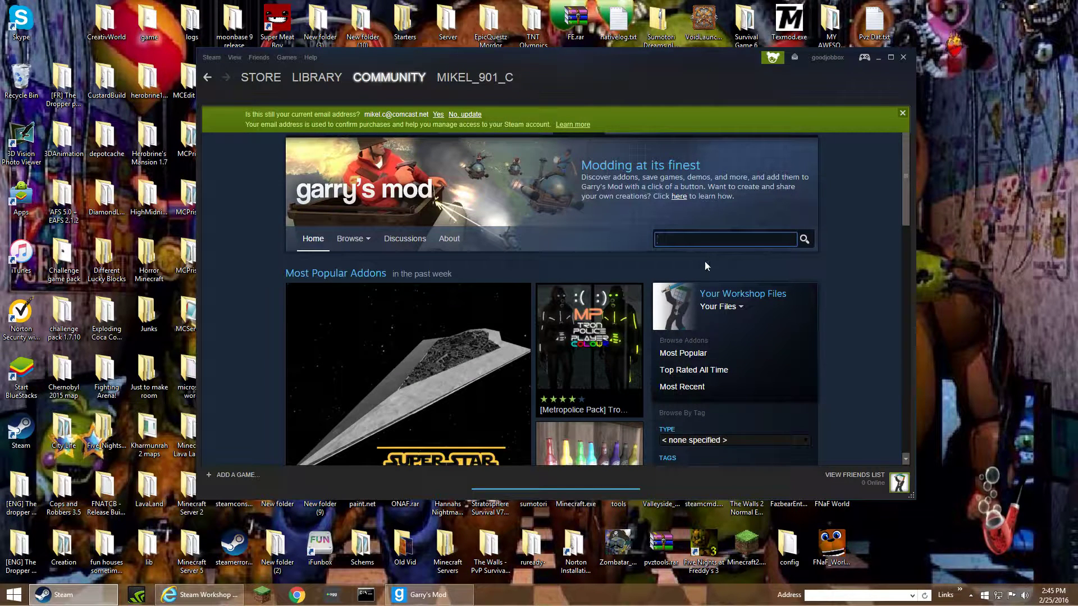
{"action": "type", "text": "Dont hug me"}
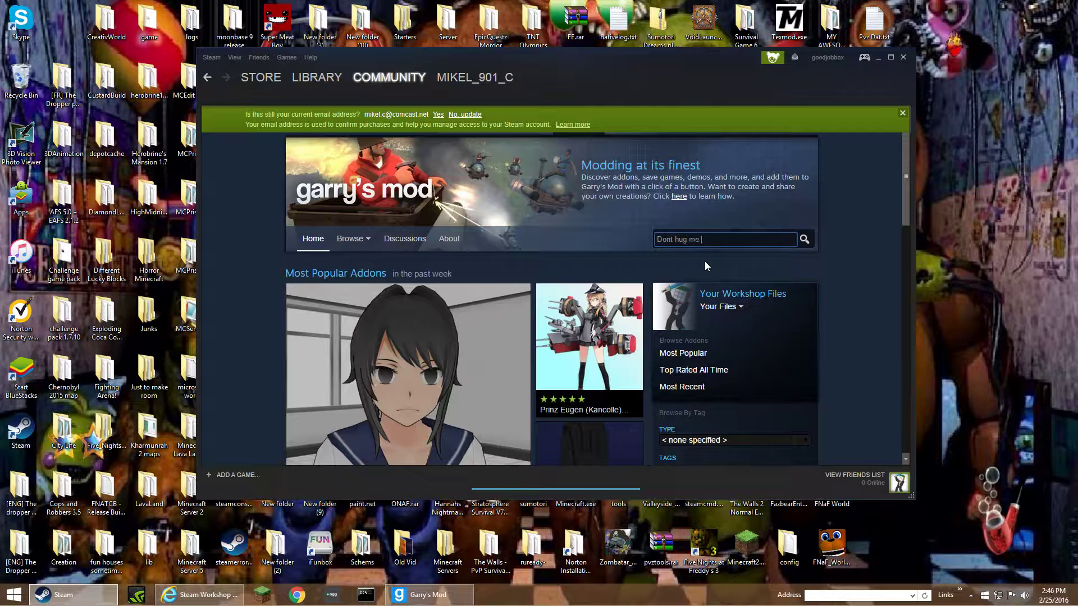
{"action": "type", "text": " im scared"}
- Run the 'Dont hug me im scared' search and open the Don't Hug Me I'm Scared Computer item
{"action": "key", "text": "Return"}
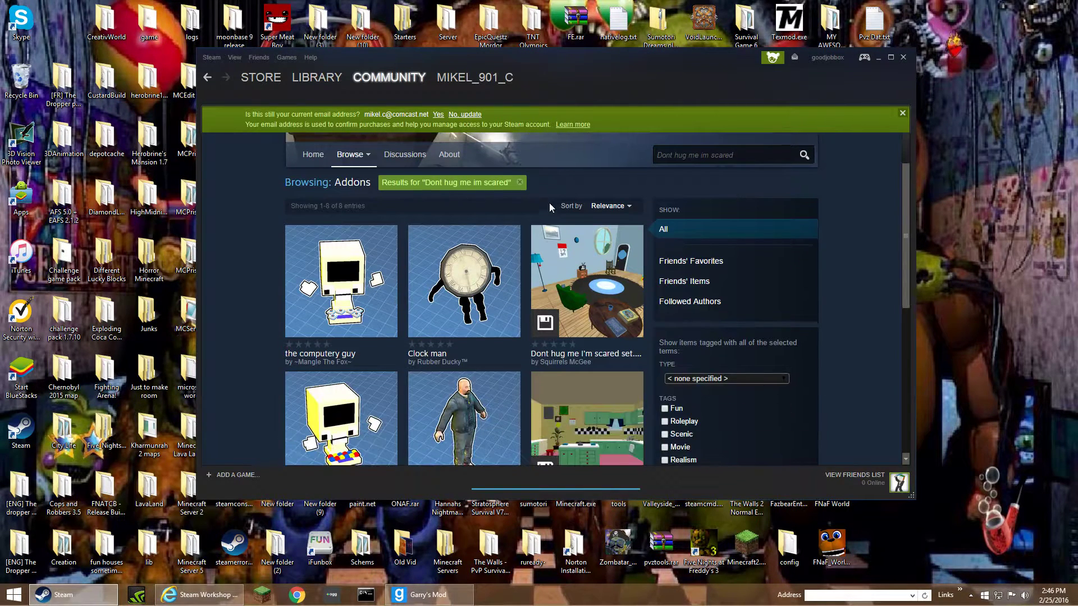
{"action": "scroll", "coordinate": [676, 325], "scroll_direction": "down", "scroll_amount": 1}
{"action": "mouse_move", "coordinate": [459, 290]}
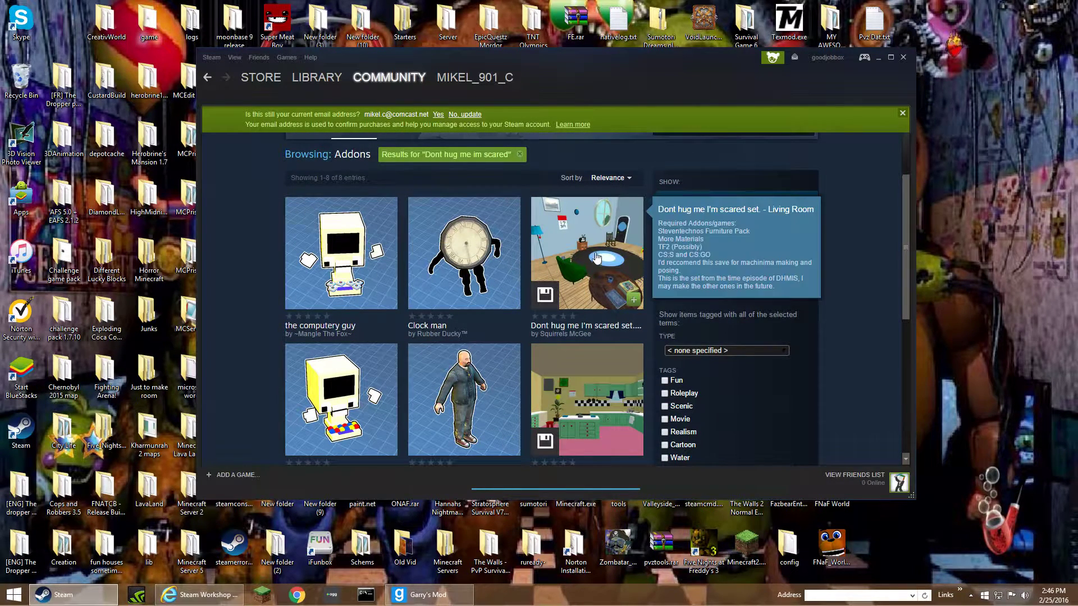
{"action": "scroll", "coordinate": [489, 359], "scroll_direction": "down", "scroll_amount": 1}
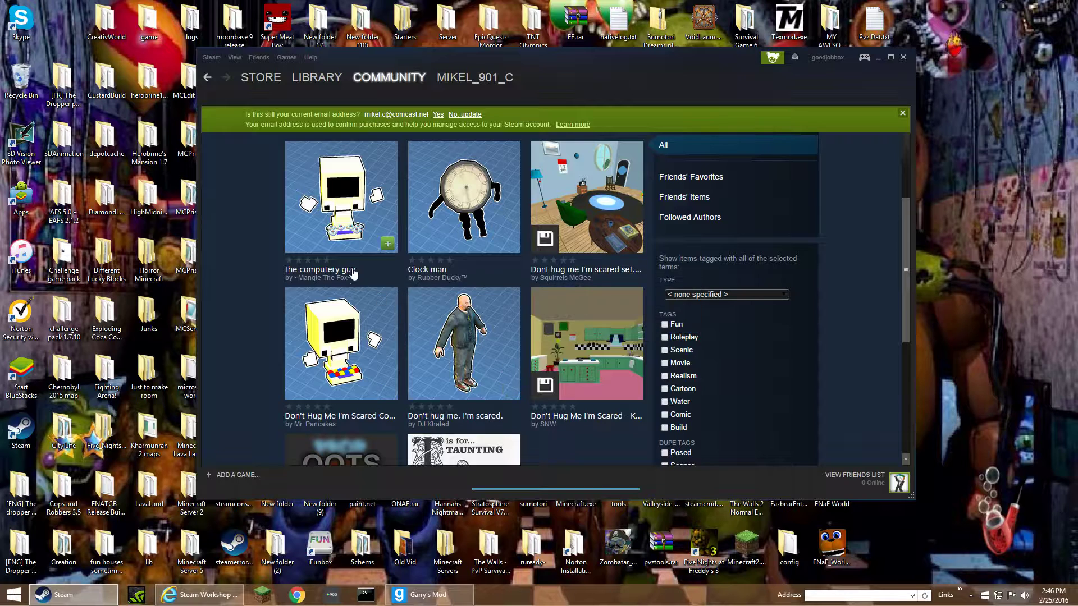
{"action": "mouse_move", "coordinate": [314, 202]}
{"action": "scroll", "coordinate": [317, 208], "scroll_direction": "down", "scroll_amount": 1}
{"action": "scroll", "coordinate": [320, 212], "scroll_direction": "up", "scroll_amount": 1}
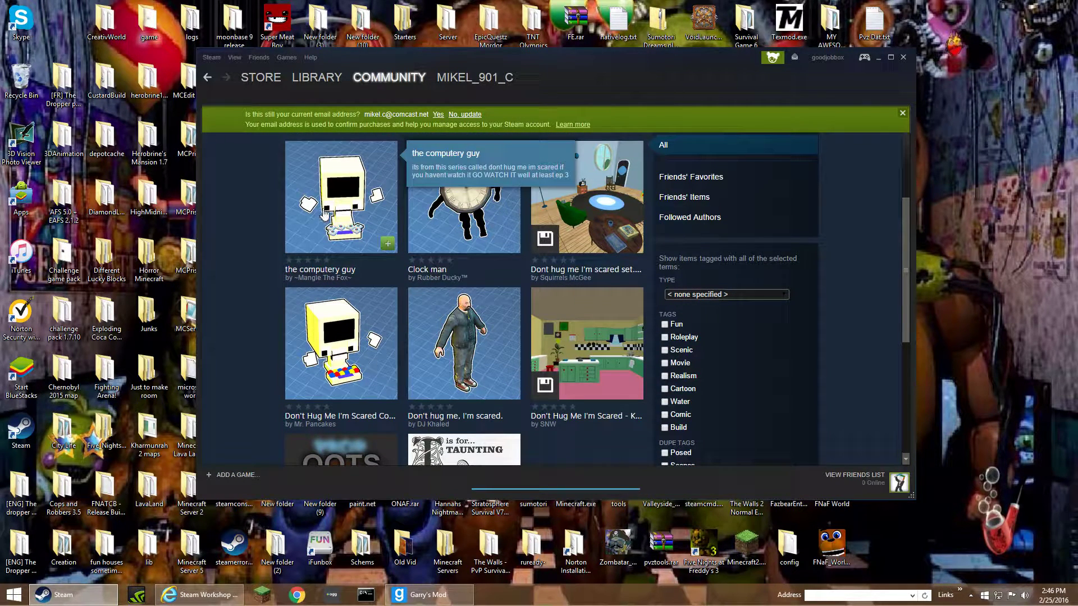
{"action": "mouse_move", "coordinate": [359, 347]}
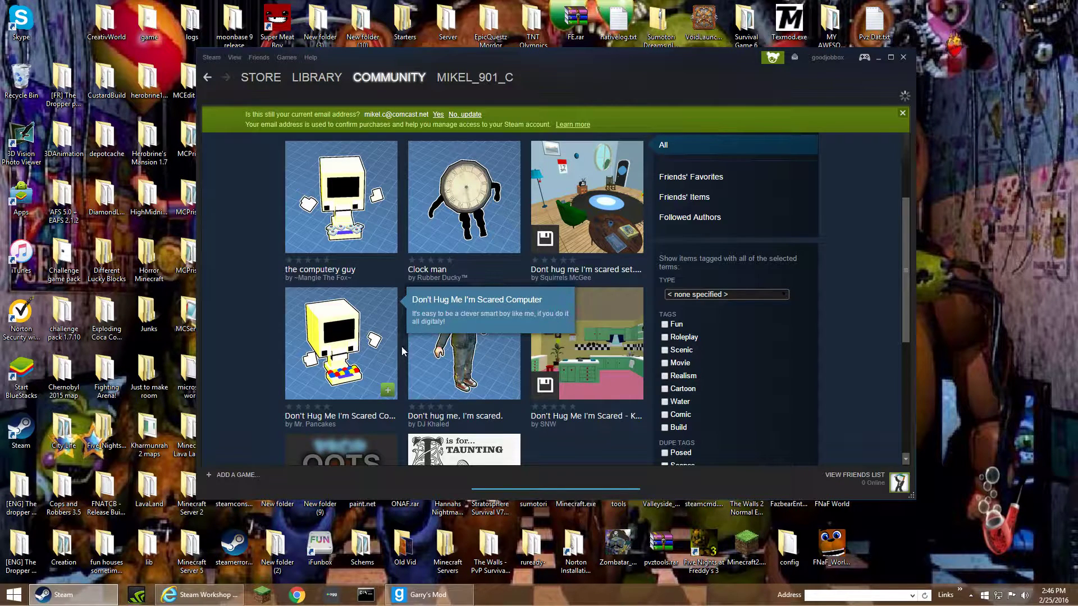
{"action": "left_click", "coordinate": [359, 346]}
- Copy the Computer item page's URL and switch back to the Steam Workshop Downloader page
{"action": "scroll", "coordinate": [443, 339], "scroll_direction": "down", "scroll_amount": 1}
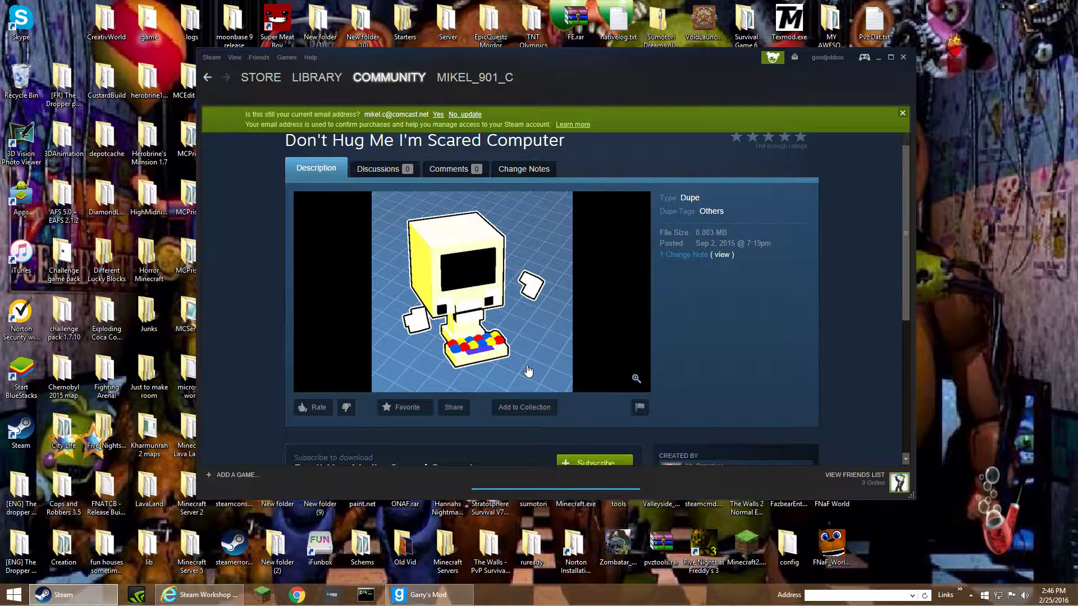
{"action": "right_click", "coordinate": [244, 246]}
{"action": "left_click", "coordinate": [251, 193]}
{"action": "scroll", "coordinate": [250, 195], "scroll_direction": "up", "scroll_amount": 1}
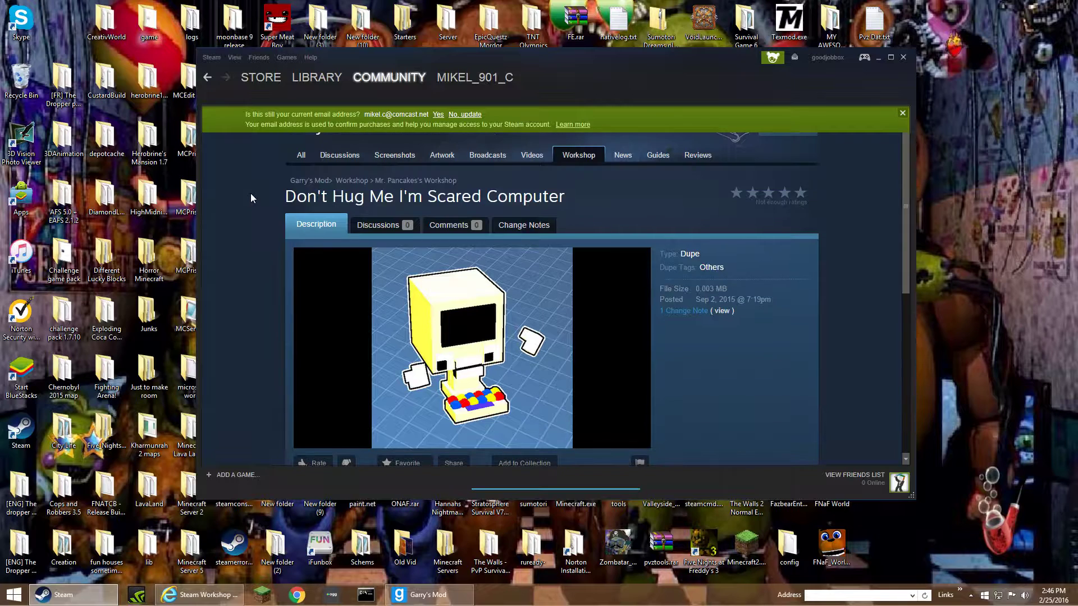
{"action": "right_click", "coordinate": [257, 257]}
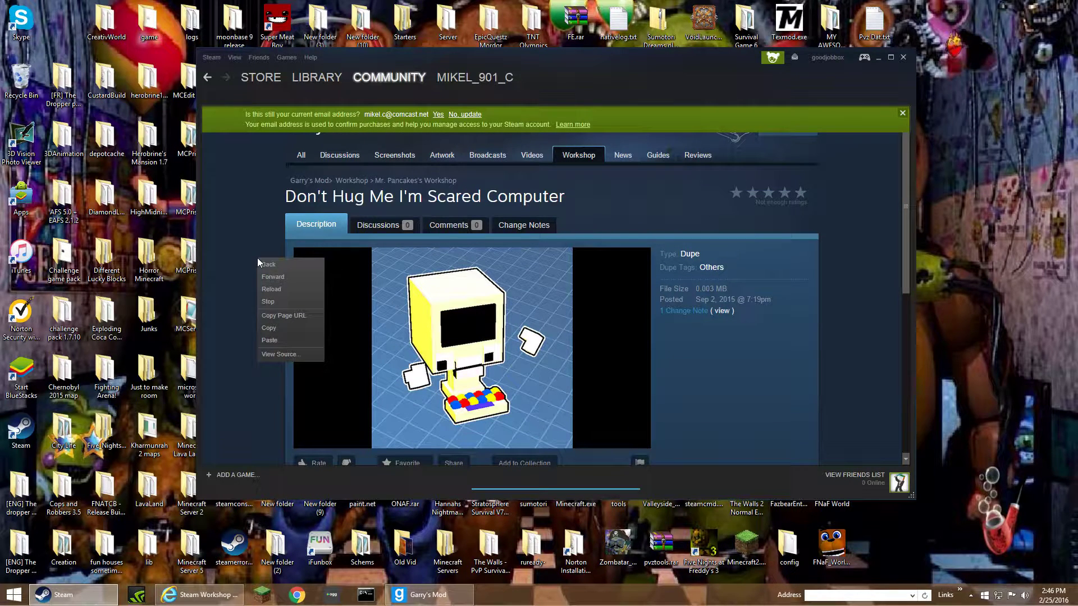
{"action": "right_click", "coordinate": [241, 227]}
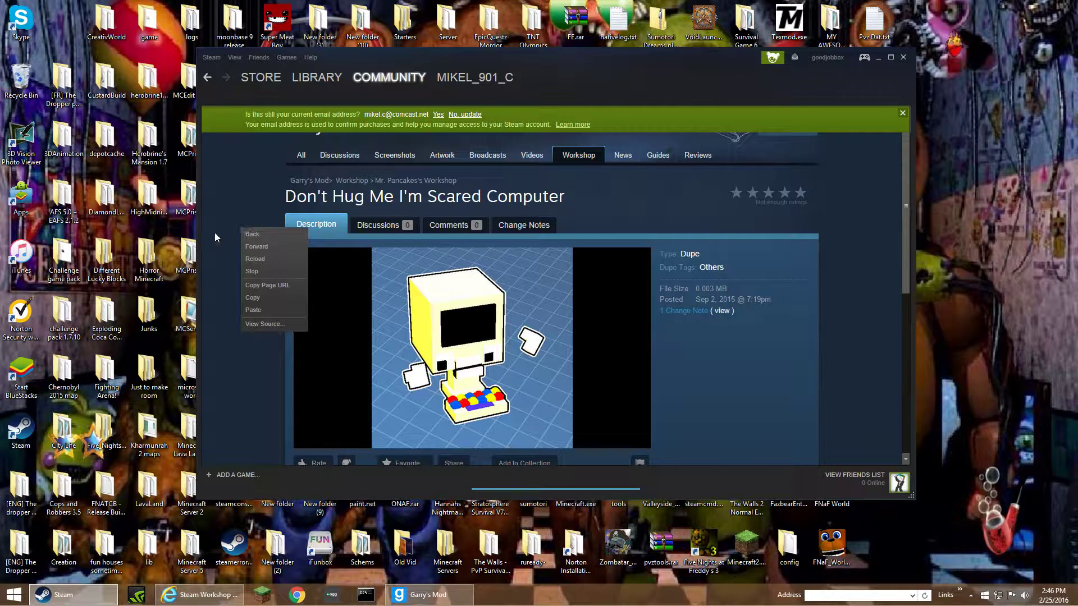
{"action": "left_click", "coordinate": [215, 232]}
{"action": "right_click", "coordinate": [249, 218]}
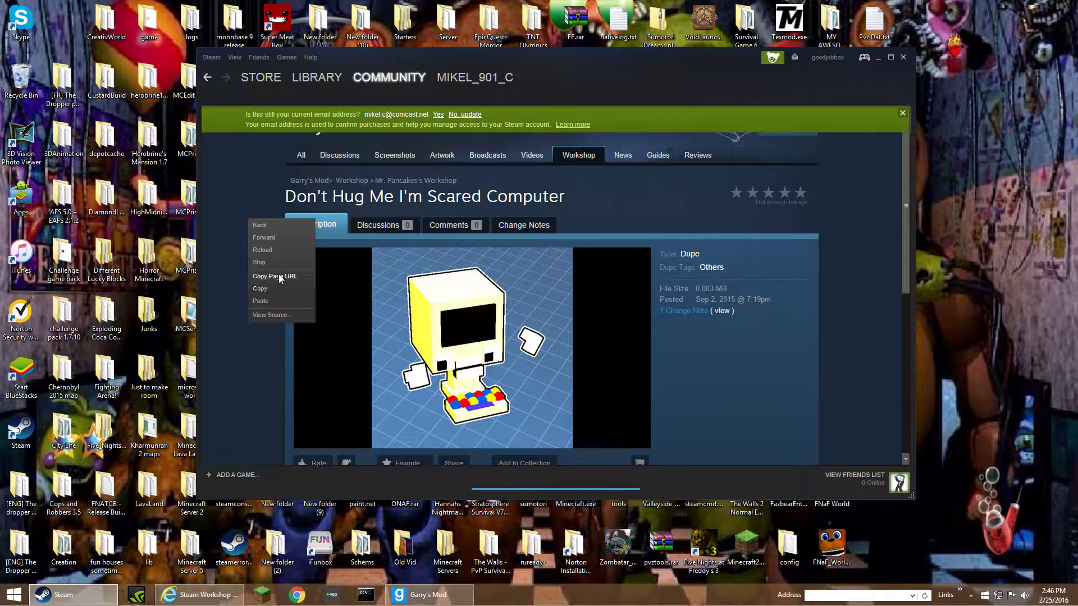
{"action": "left_click", "coordinate": [281, 275]}
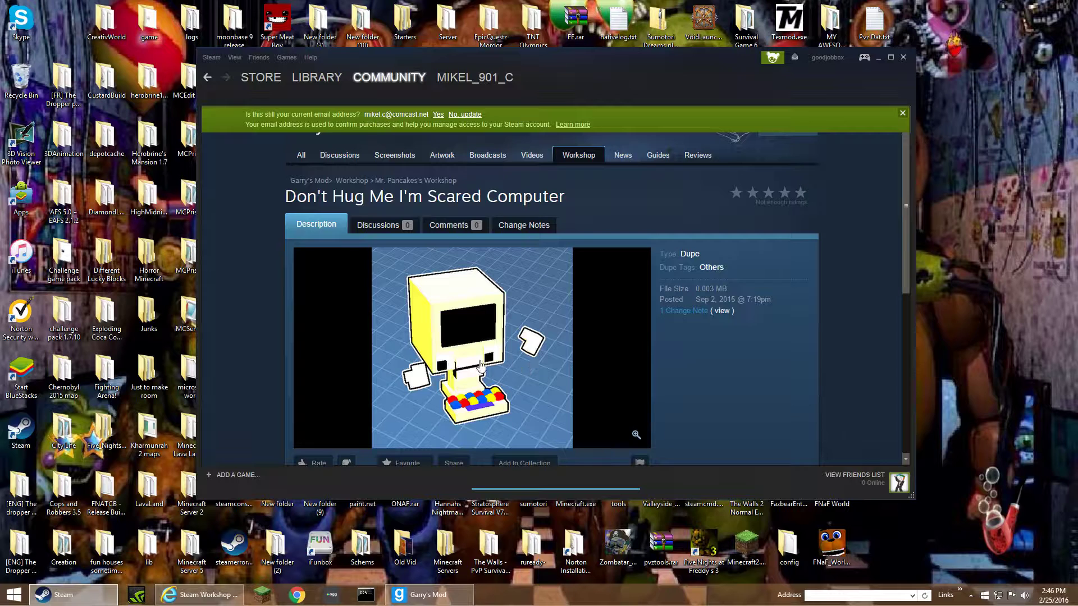
{"action": "right_click", "coordinate": [259, 312]}
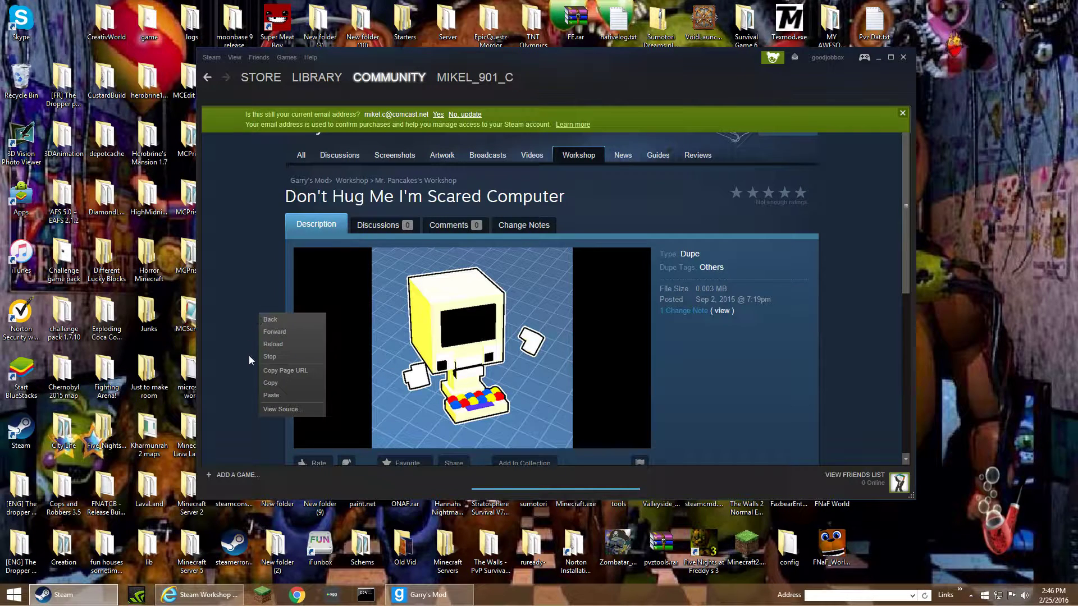
{"action": "left_click", "coordinate": [267, 371]}
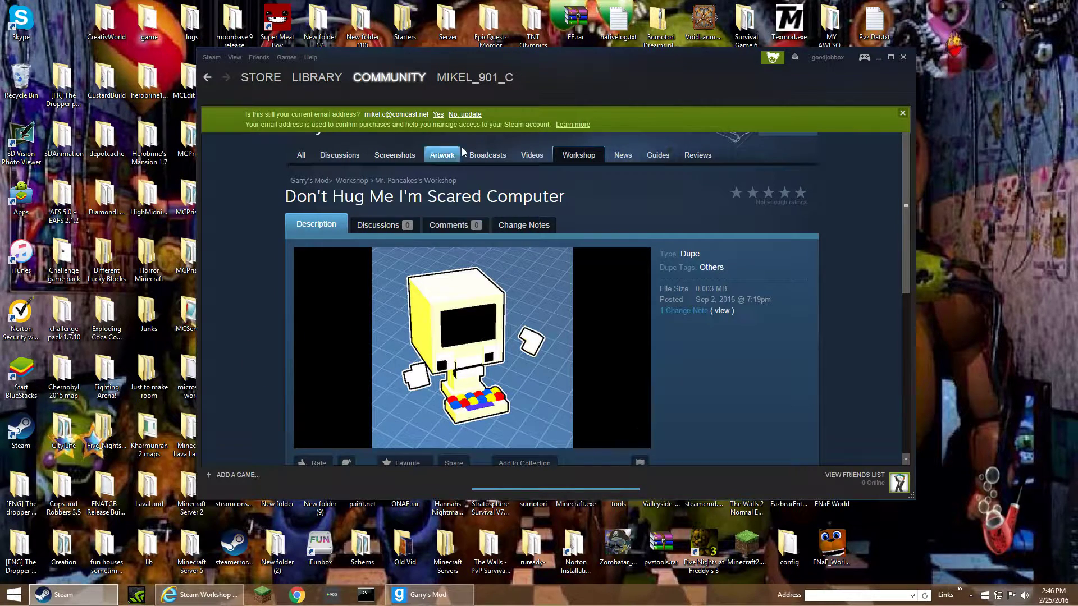
{"action": "left_click", "coordinate": [199, 595]}
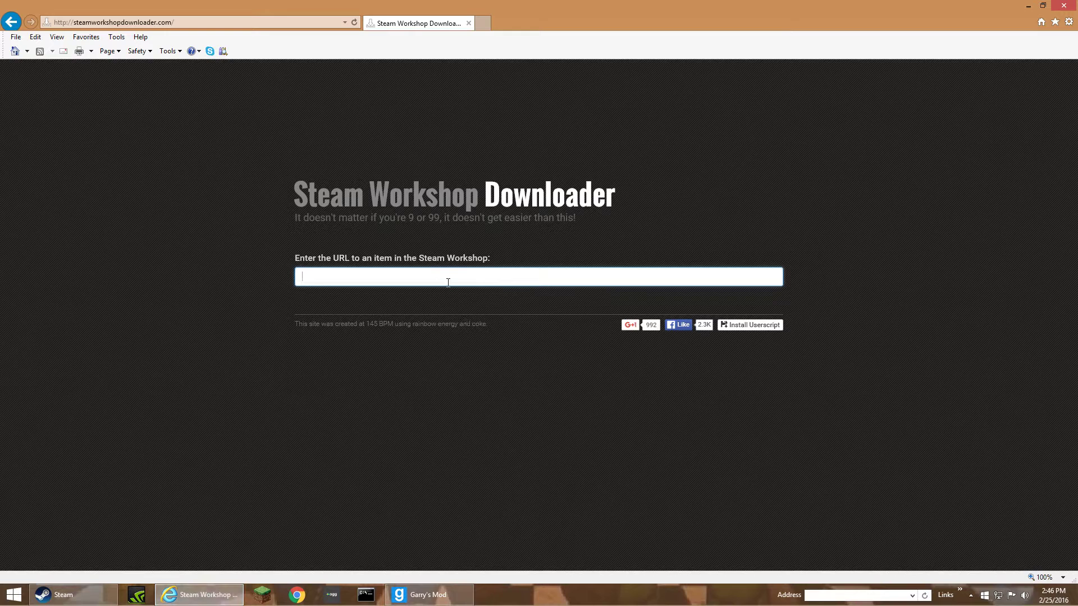
- Paste the item URL, download the 3.3 kB creation_ekujpknfjpjtaacm.main file, save it and open its folder
{"action": "key", "text": "ctrl+v"}
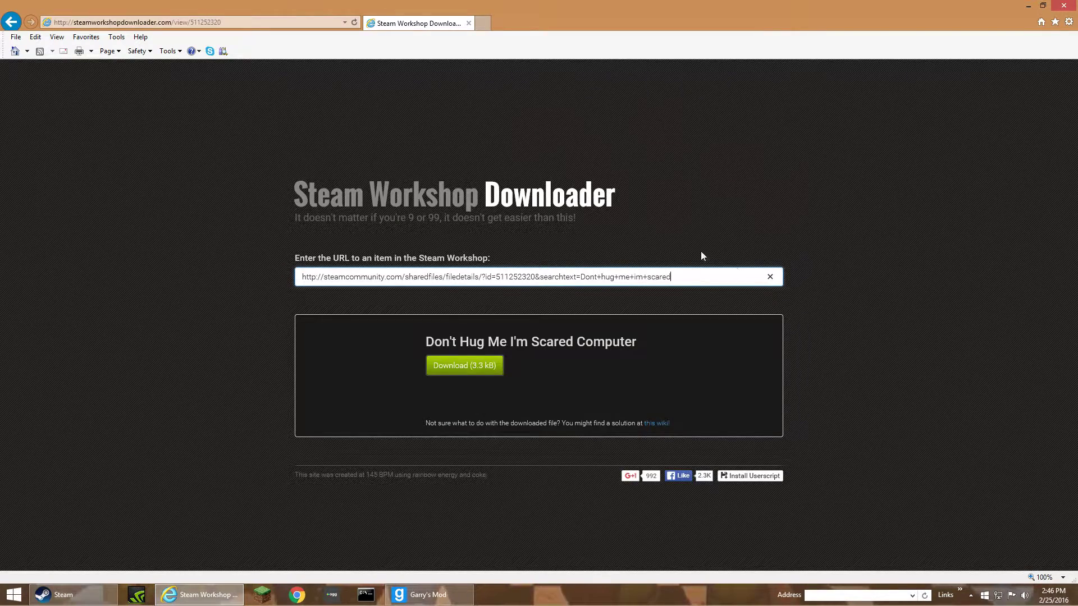
{"action": "left_click_drag", "start_coordinate": [674, 277], "coordinate": [67, 289]}
{"action": "left_click", "coordinate": [669, 267]}
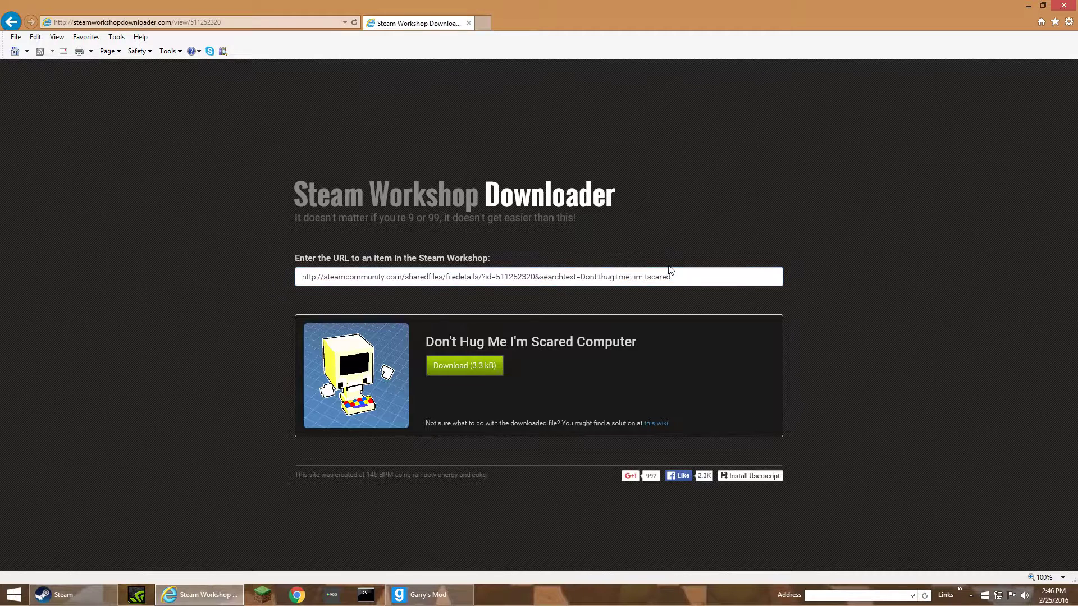
{"action": "left_click_drag", "start_coordinate": [683, 273], "coordinate": [217, 294]}
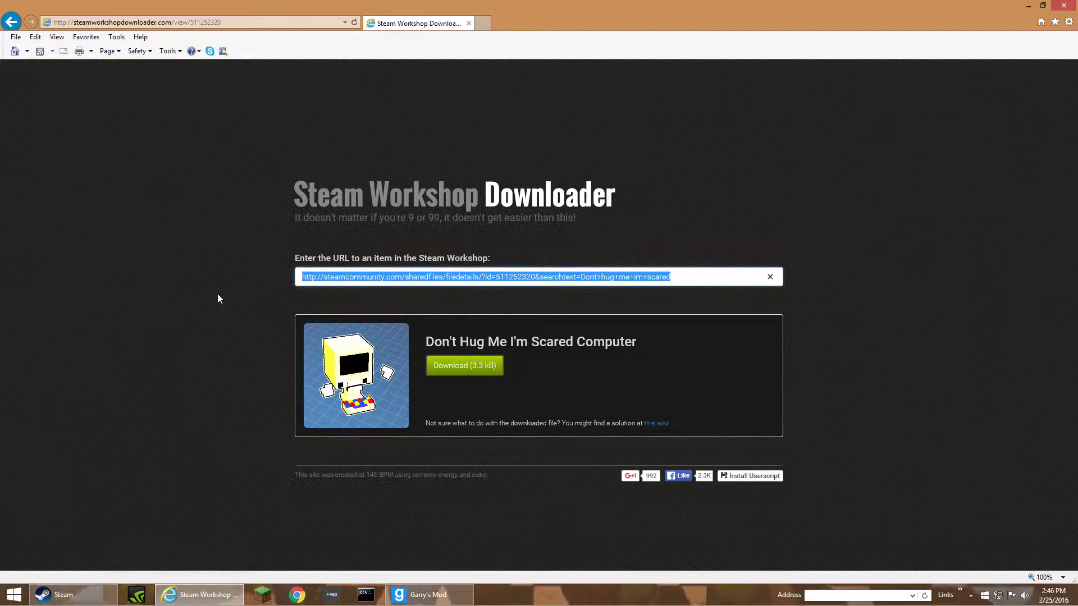
{"action": "left_click", "coordinate": [482, 371]}
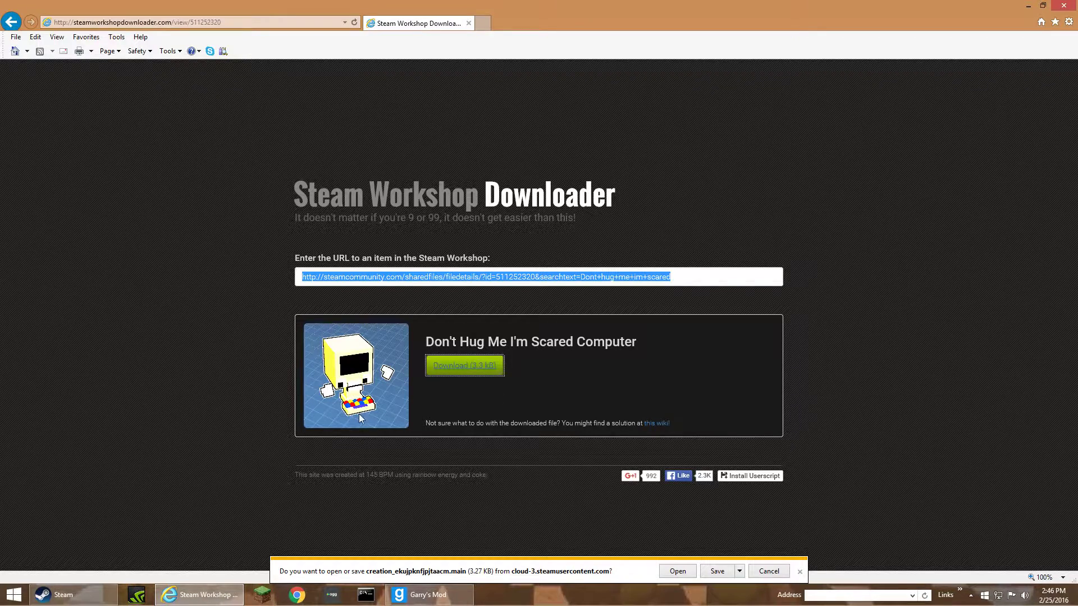
{"action": "left_click", "coordinate": [713, 572]}
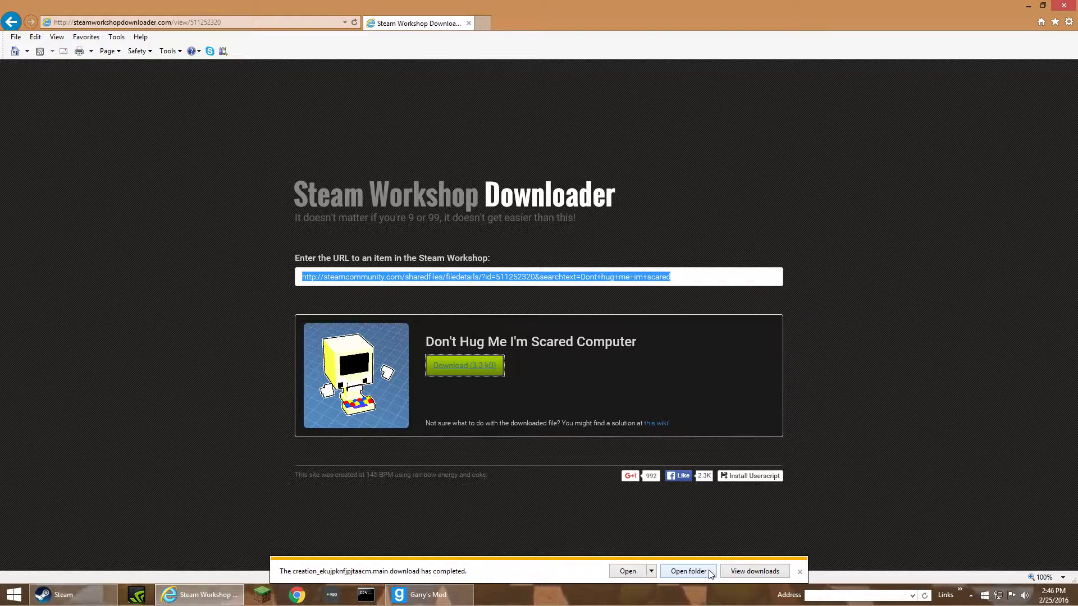
{"action": "left_click", "coordinate": [688, 574]}
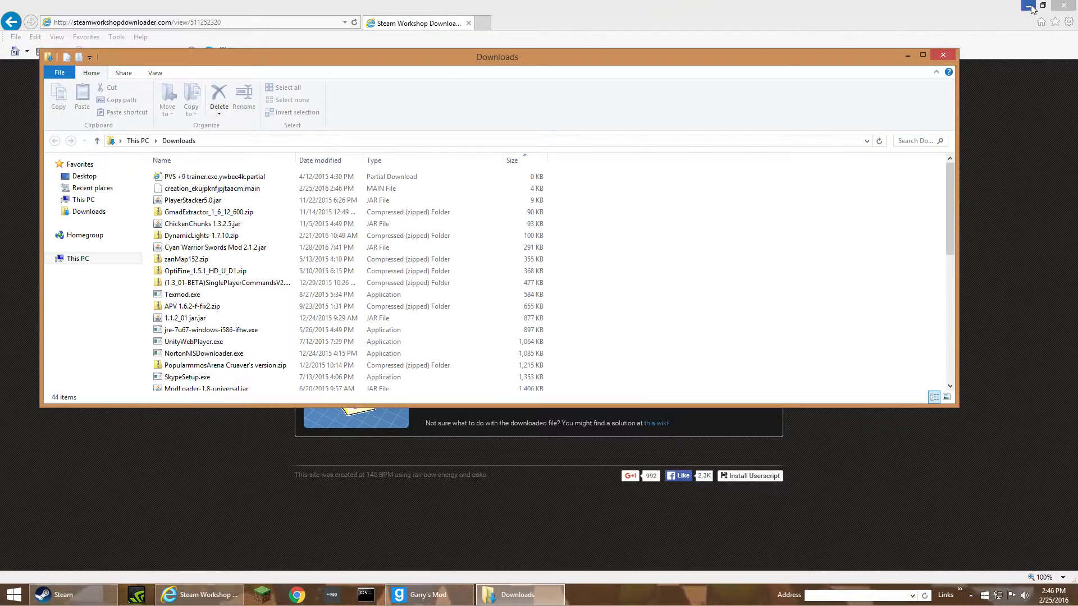
- Move creation_ekujpknfjpjtaacm.main from Downloads onto the desktop and clear the windows away
{"action": "left_click", "coordinate": [1028, 6]}
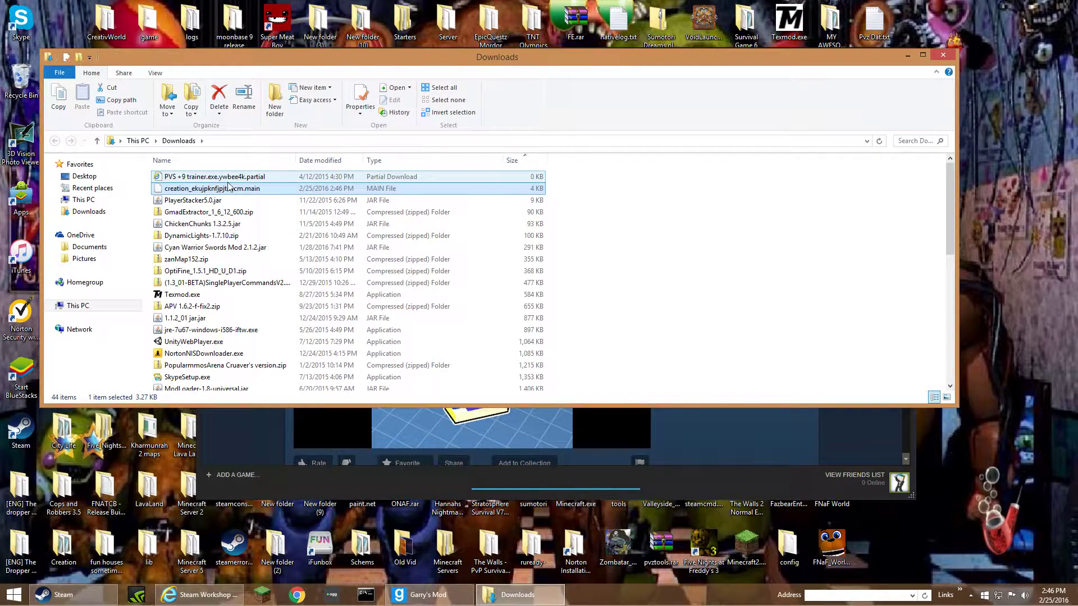
{"action": "left_click_drag", "start_coordinate": [995, 302], "coordinate": [994, 302]}
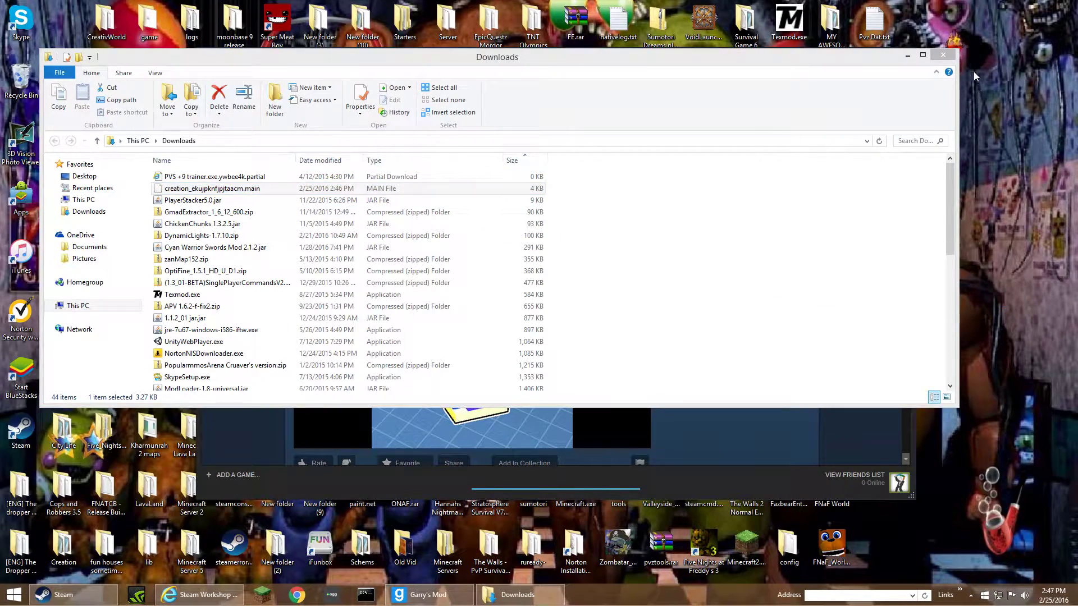
{"action": "left_click", "coordinate": [948, 53]}
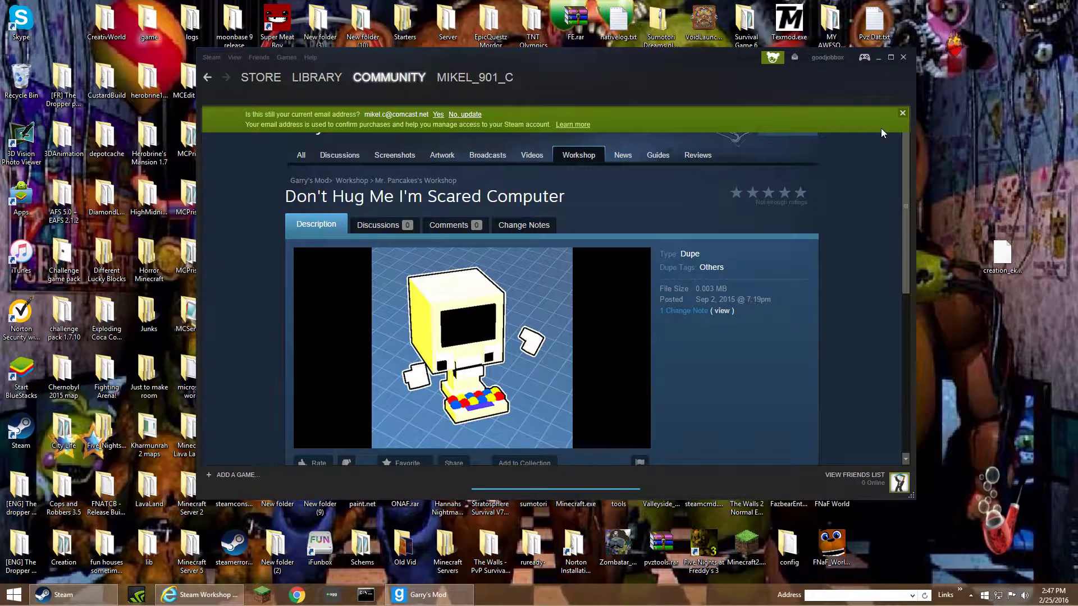
{"action": "left_click", "coordinate": [878, 58]}
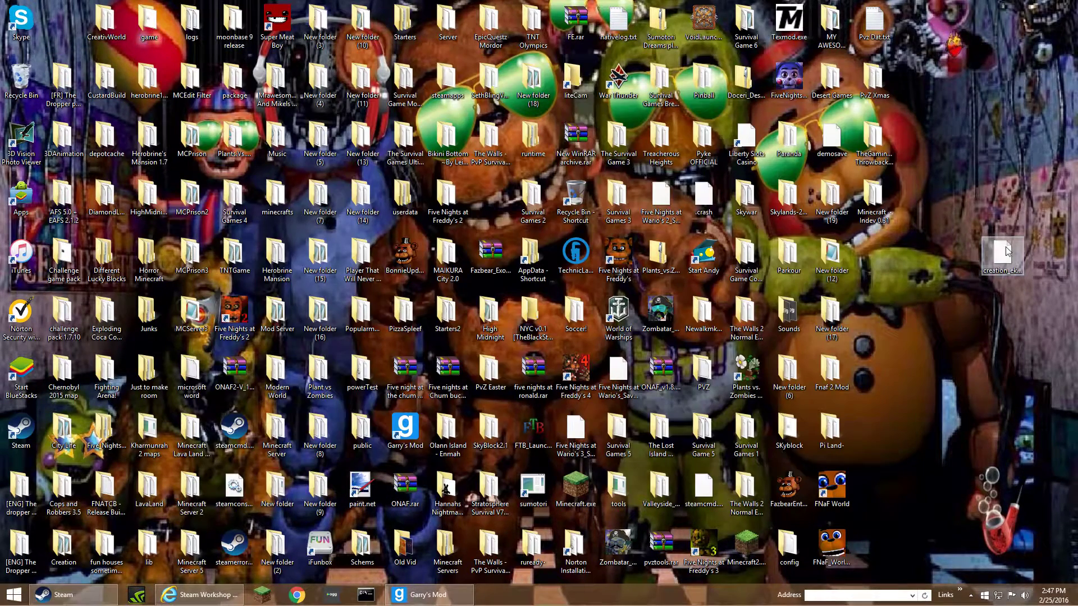
- Edit the desktop file's name but decline the extension change, keeping it as .main
{"action": "double_click", "coordinate": [1010, 275]}
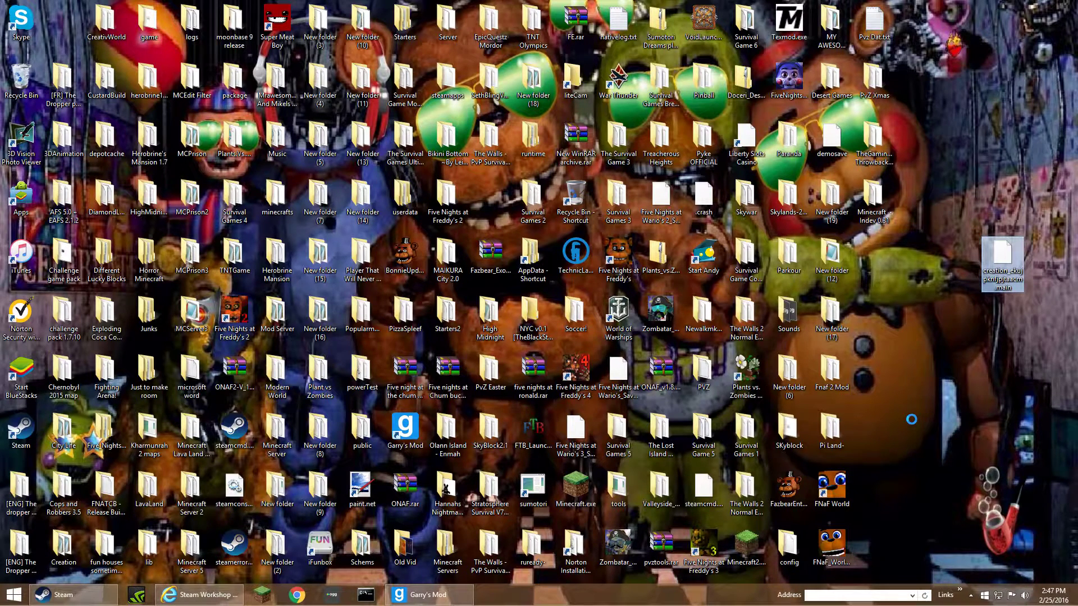
{"action": "right_click", "coordinate": [1002, 272]}
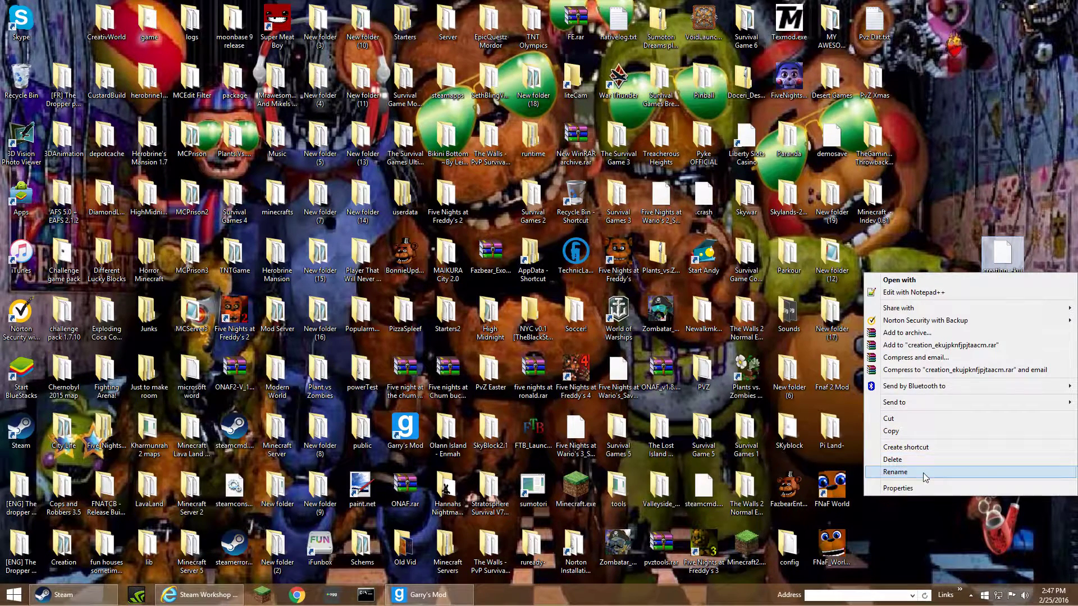
{"action": "left_click", "coordinate": [915, 472]}
{"action": "left_click", "coordinate": [1016, 288]}
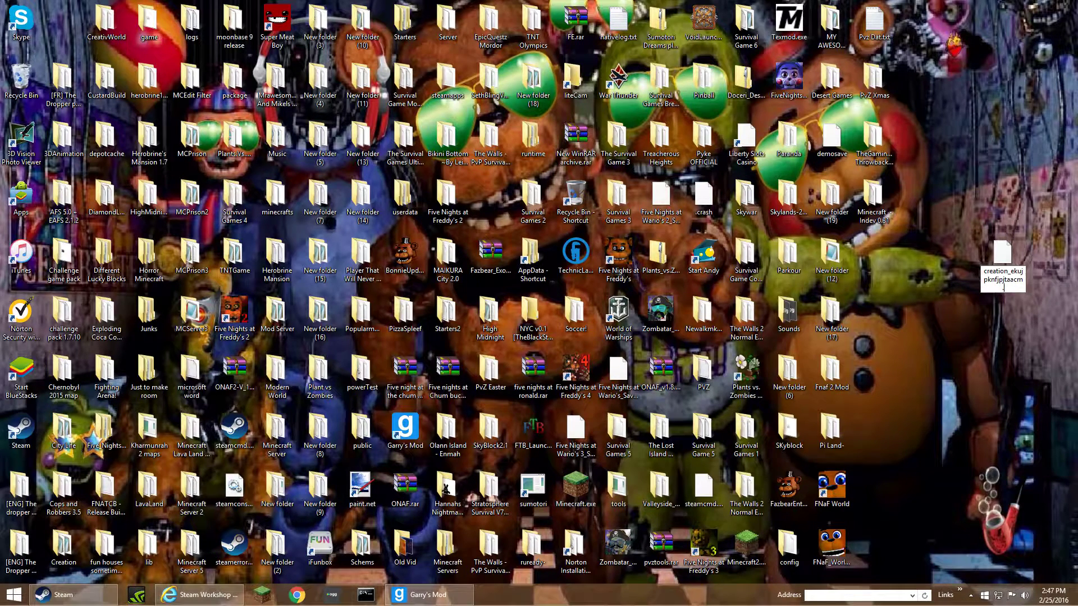
{"action": "left_click", "coordinate": [901, 286]}
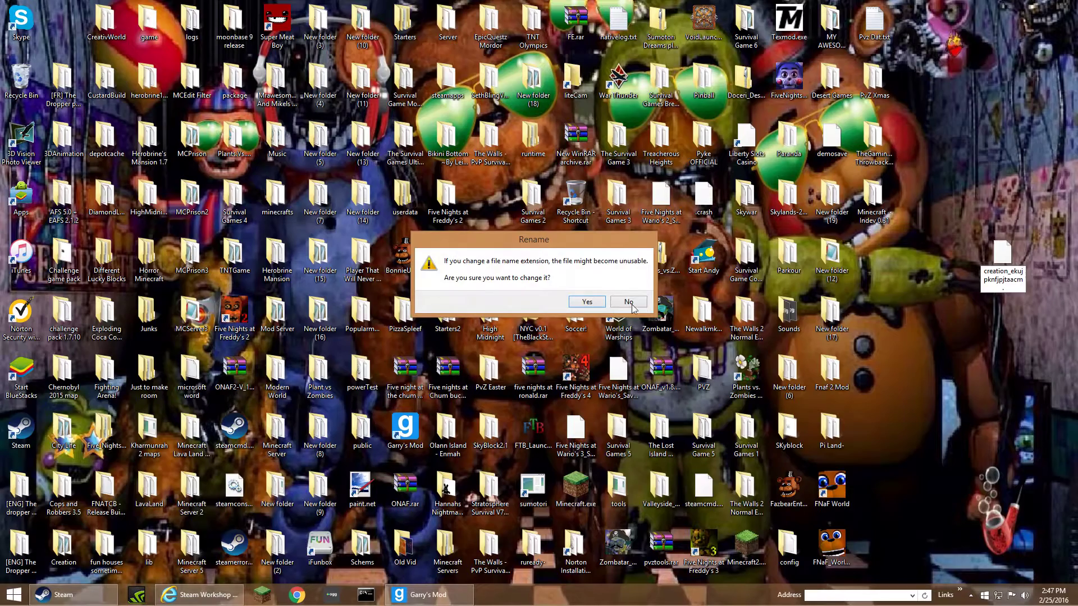
{"action": "left_click", "coordinate": [628, 302]}
- Browse to C:\Program Files (x86)\7-Zip and launch 7zFM.exe
{"action": "double_click", "coordinate": [616, 426]}
{"action": "left_click_drag", "start_coordinate": [134, 225], "coordinate": [135, 323]}
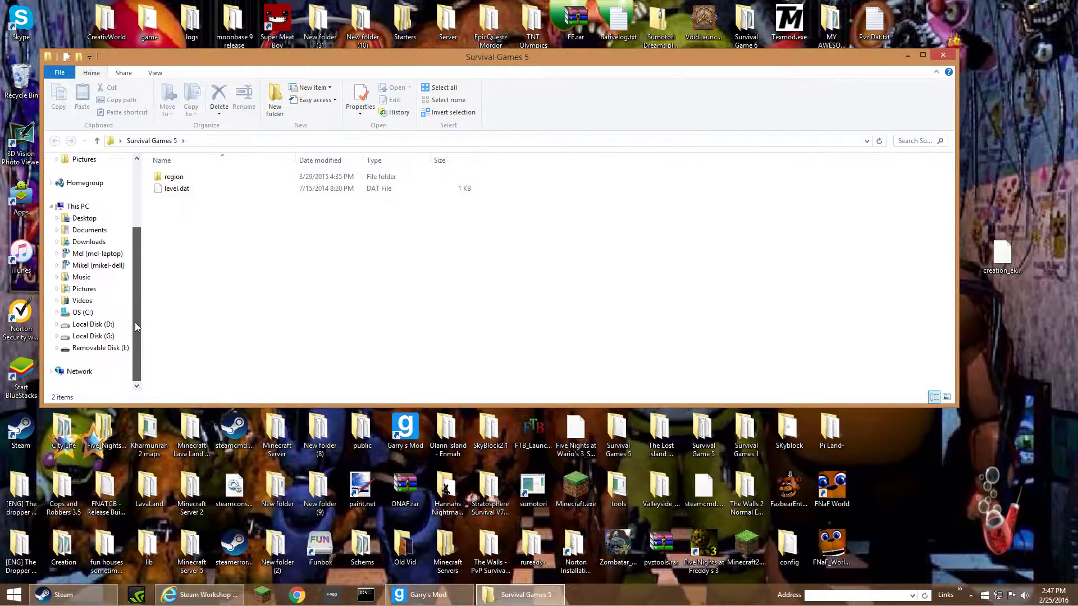
{"action": "left_click", "coordinate": [128, 312]}
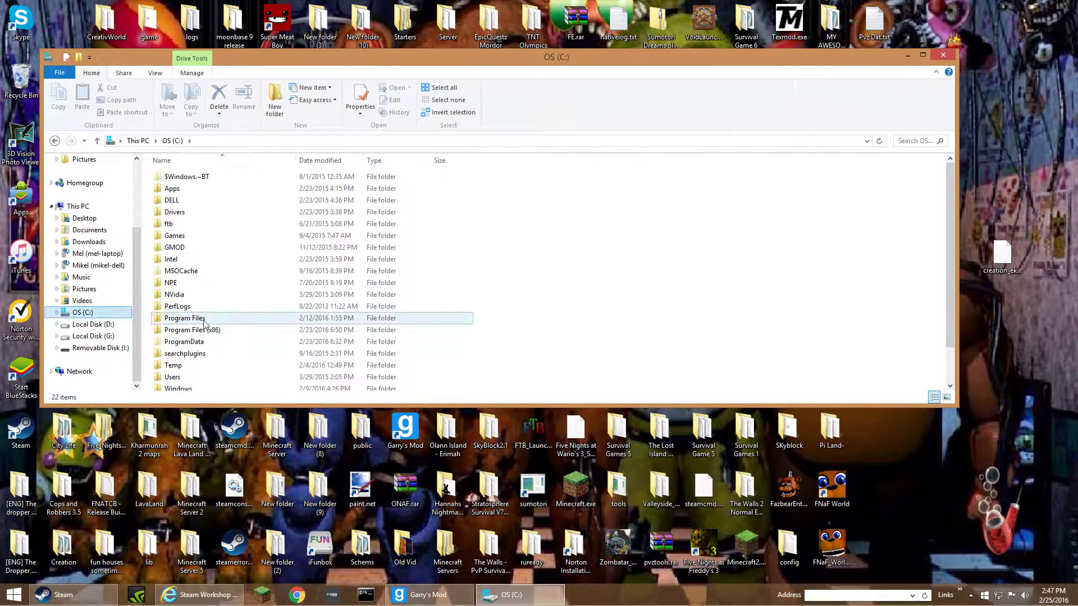
{"action": "double_click", "coordinate": [232, 330]}
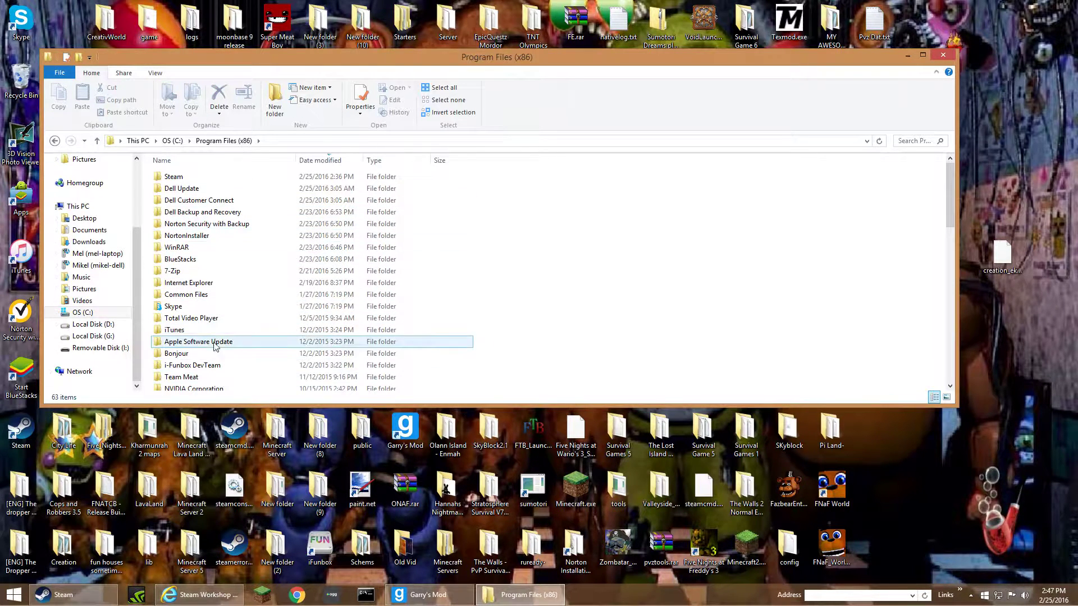
{"action": "double_click", "coordinate": [217, 270]}
{"action": "double_click", "coordinate": [208, 235]}
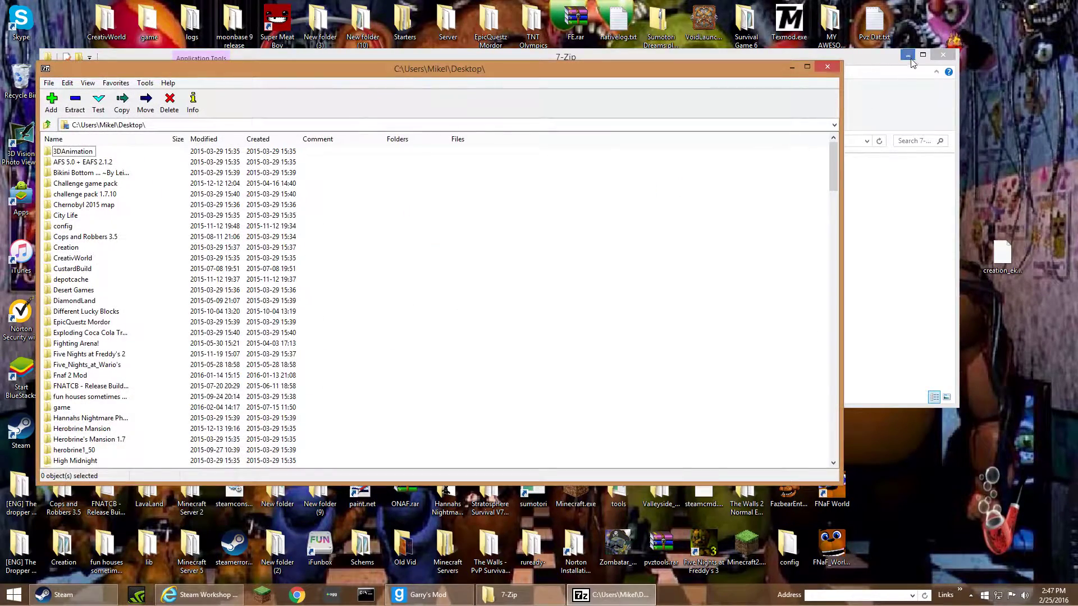
- Open creation_ekujpknfjpjtaacm.main in 7-Zip, drag its 3,295-byte inner file to the desktop, then close 7-Zip
{"action": "scroll", "coordinate": [305, 320], "scroll_direction": "down", "scroll_amount": 2}
{"action": "scroll", "coordinate": [305, 320], "scroll_direction": "down", "scroll_amount": 20}
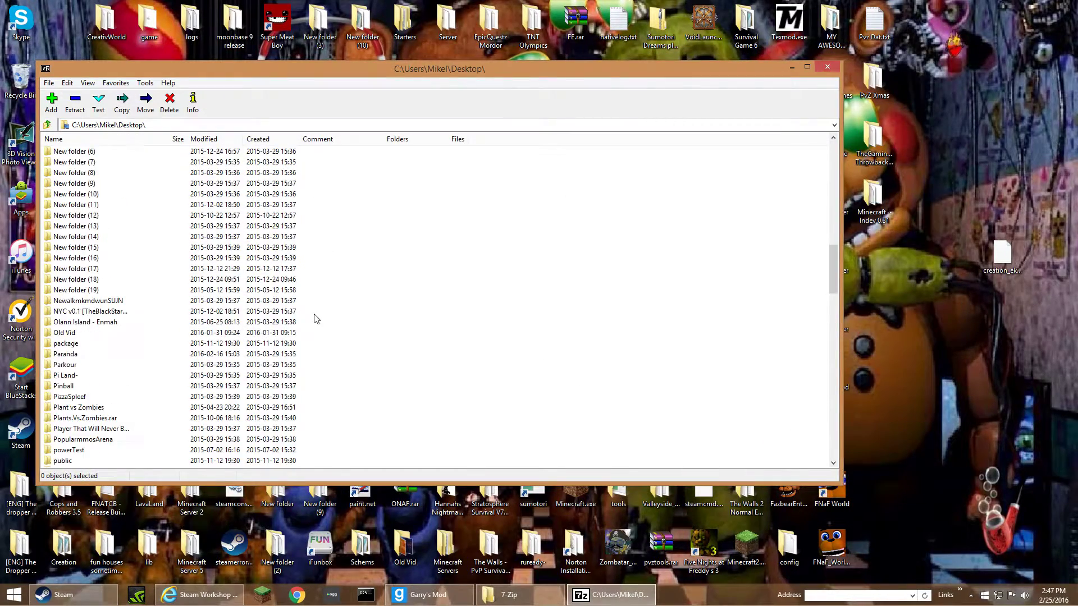
{"action": "scroll", "coordinate": [311, 317], "scroll_direction": "up", "scroll_amount": 2}
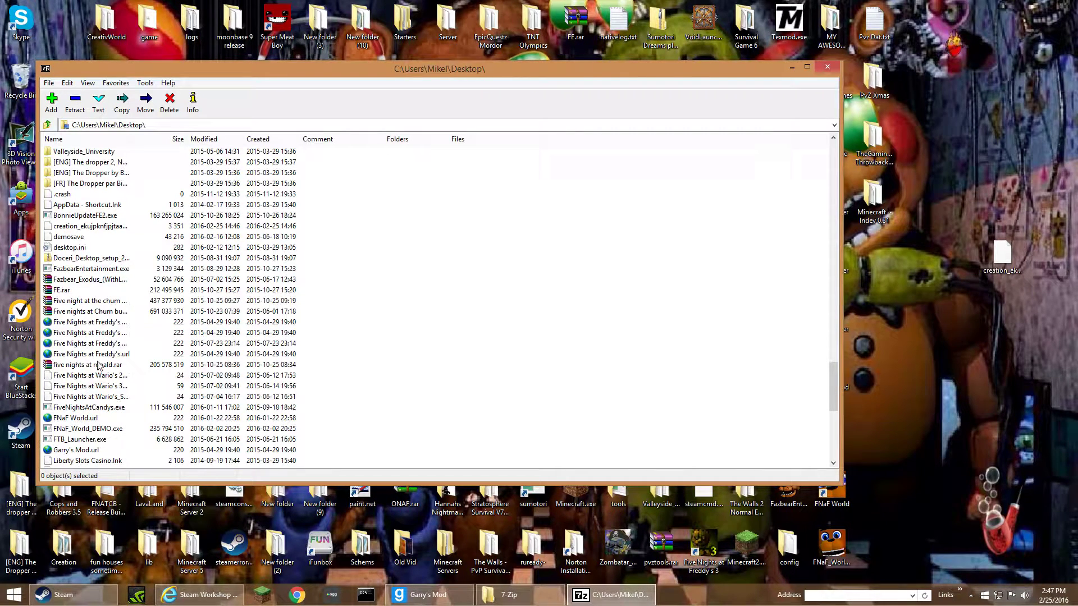
{"action": "scroll", "coordinate": [103, 298], "scroll_direction": "up", "scroll_amount": 1}
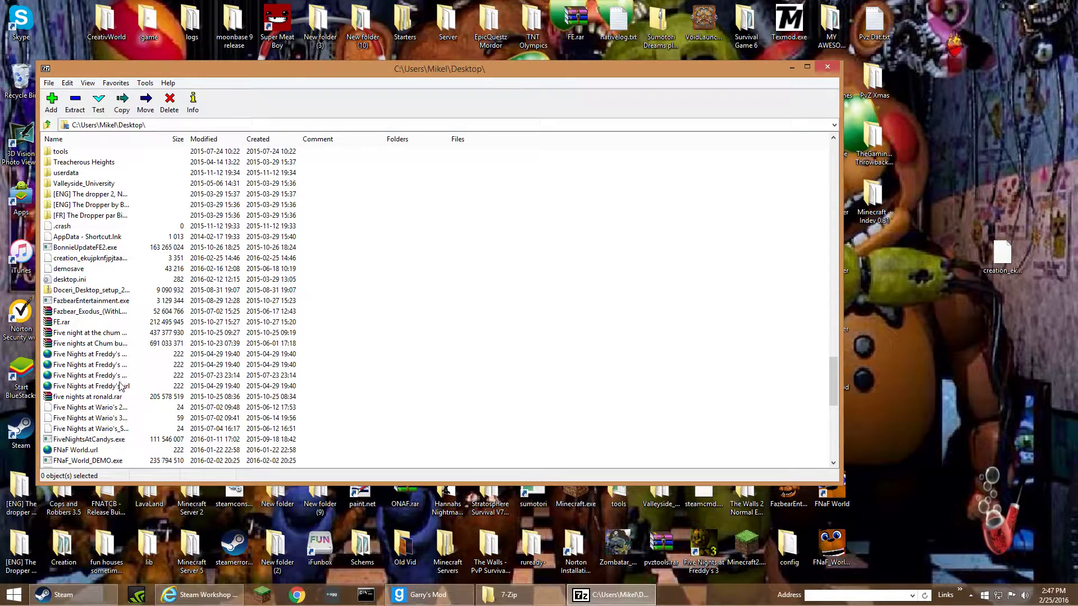
{"action": "scroll", "coordinate": [120, 386], "scroll_direction": "down", "scroll_amount": 4}
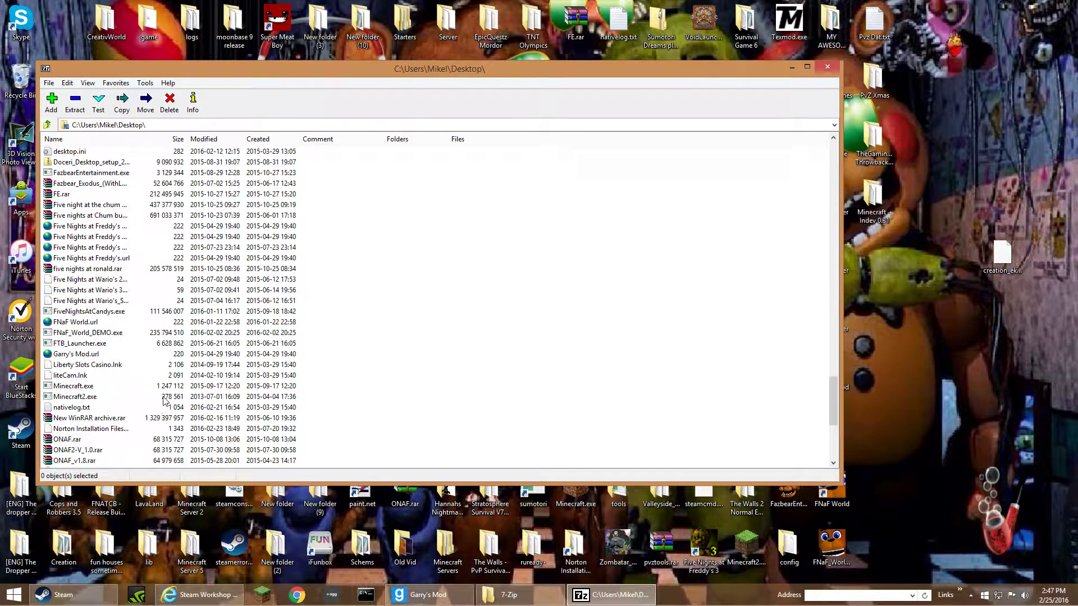
{"action": "scroll", "coordinate": [199, 399], "scroll_direction": "up", "scroll_amount": 6}
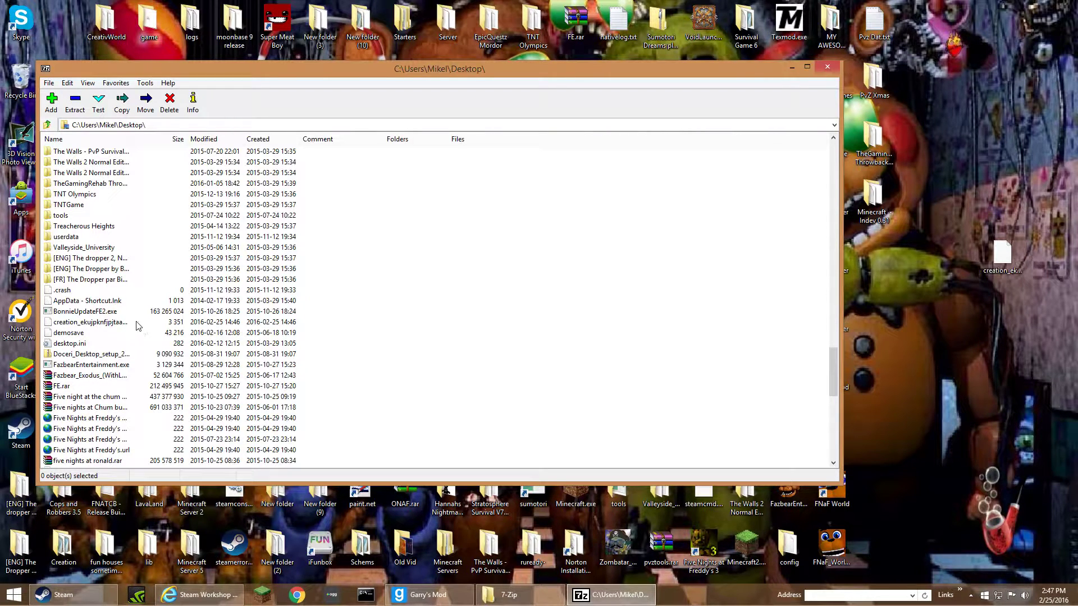
{"action": "left_click", "coordinate": [83, 324]}
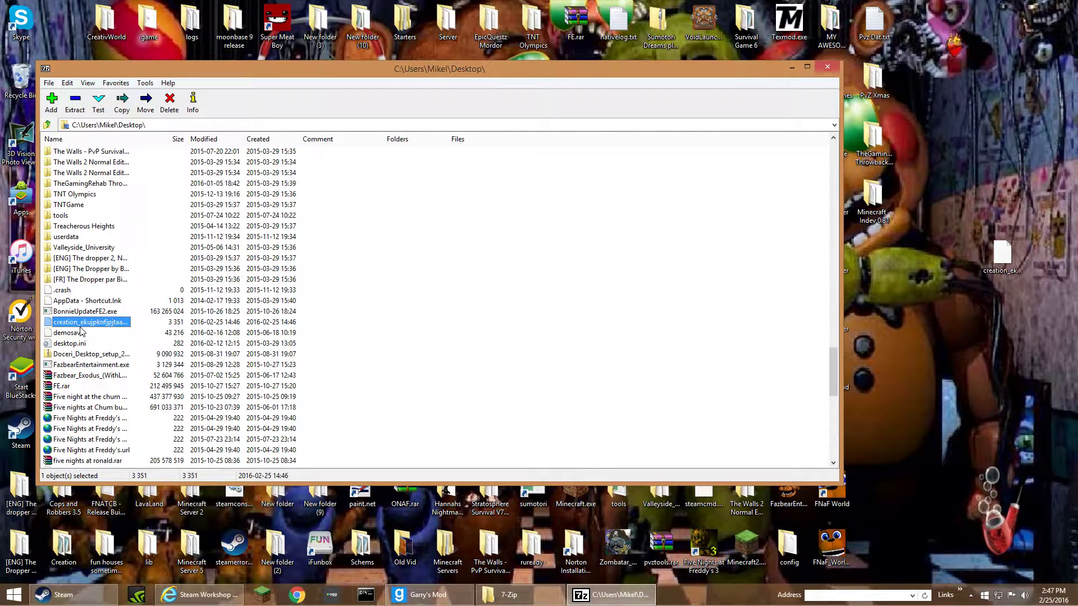
{"action": "double_click", "coordinate": [110, 326]}
{"action": "left_click_drag", "start_coordinate": [99, 153], "coordinate": [986, 328]}
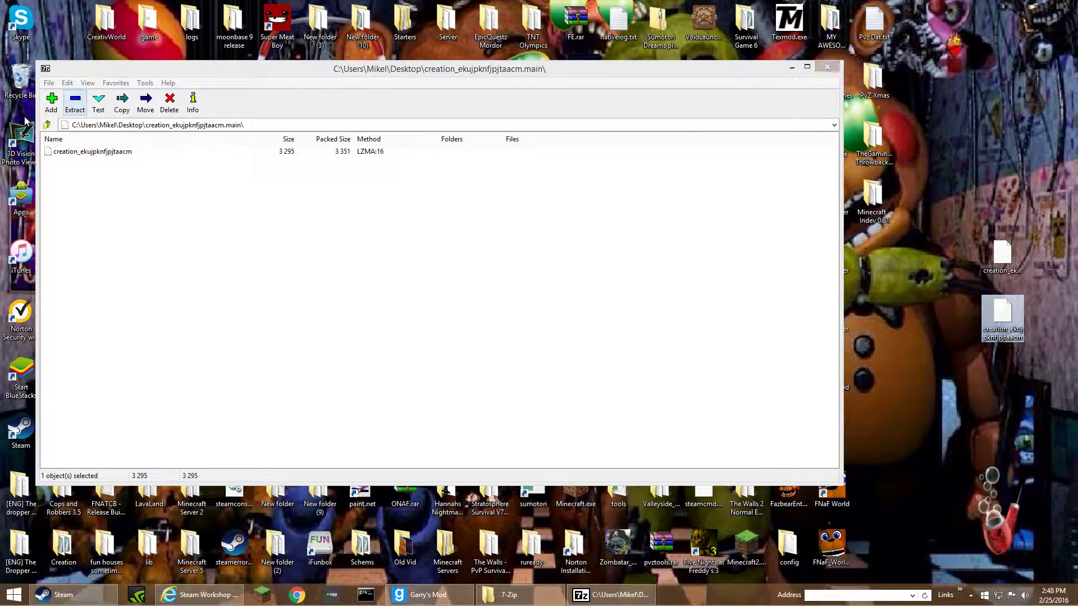
{"action": "left_click", "coordinate": [827, 67]}
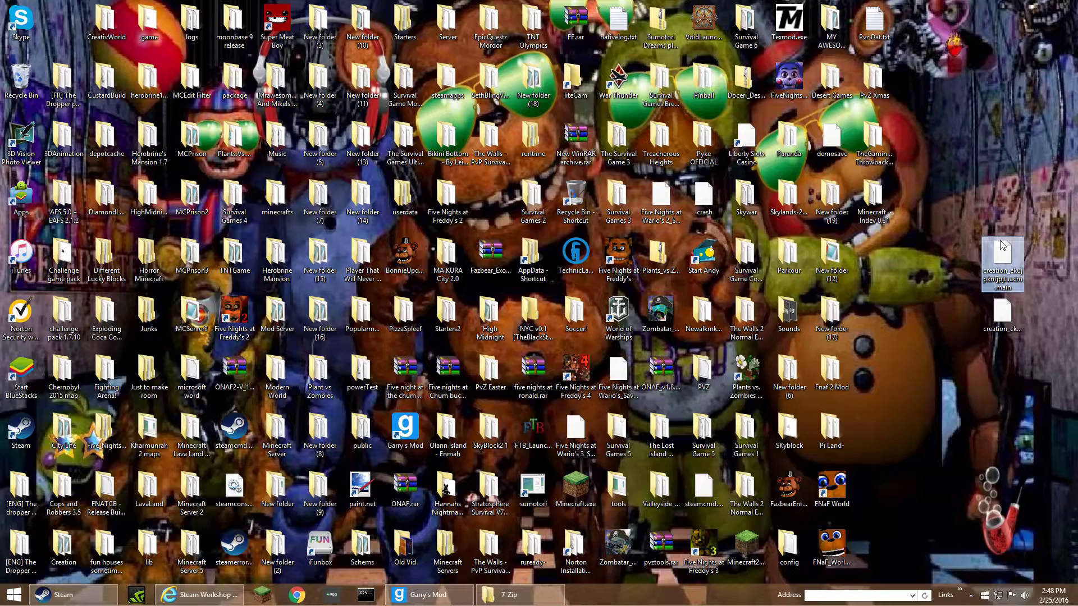
- Delete the original downloaded archive and inspect the extracted file's properties
{"action": "right_click", "coordinate": [1002, 245]}
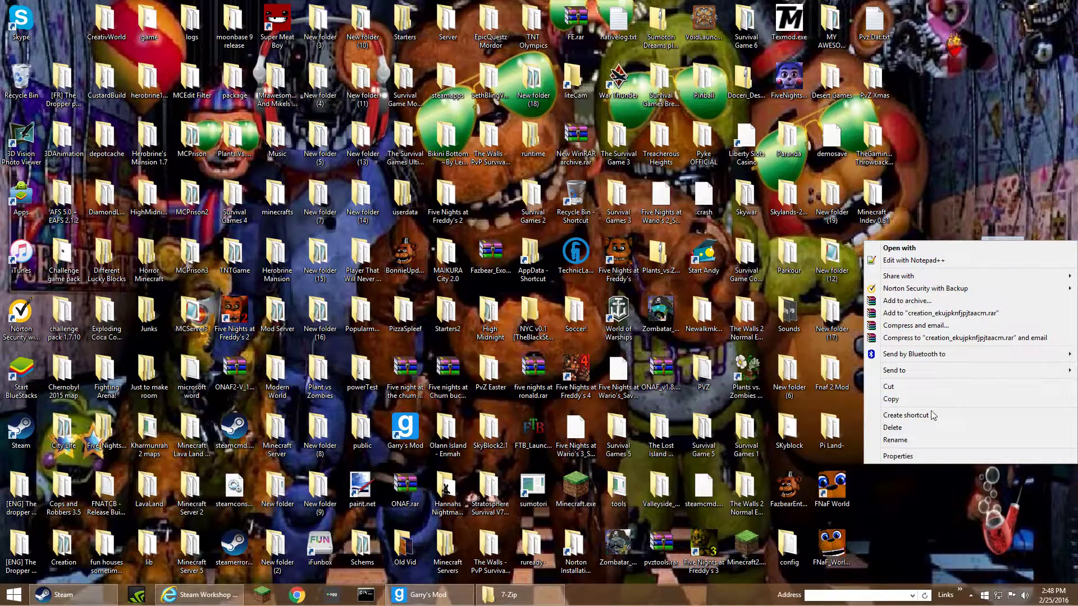
{"action": "left_click", "coordinate": [906, 430]}
{"action": "right_click", "coordinate": [1016, 306]}
{"action": "left_click", "coordinate": [900, 487]}
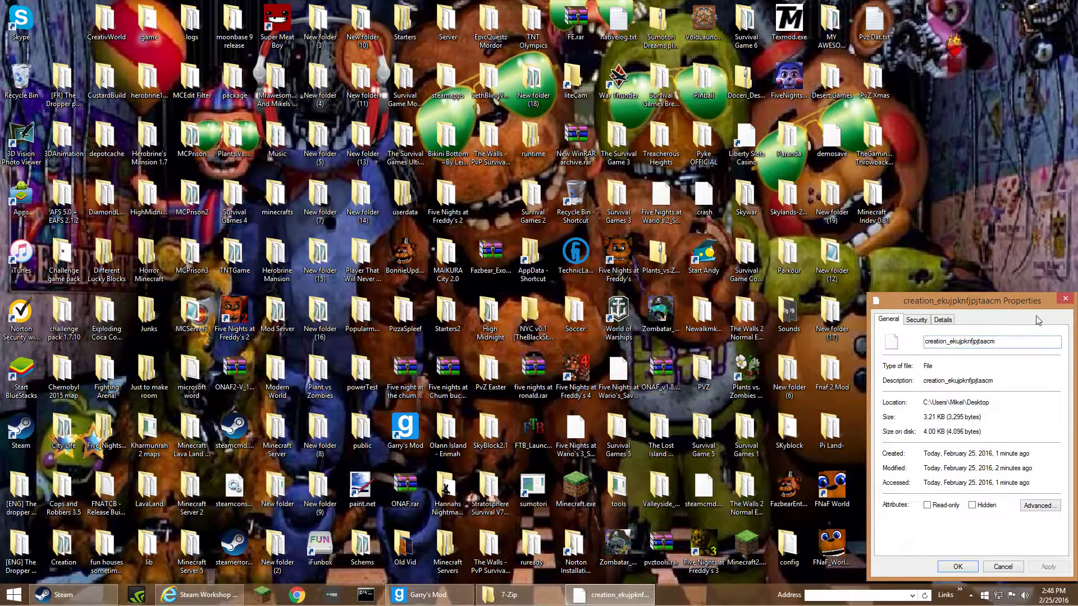
{"action": "left_click", "coordinate": [1065, 298]}
- Rename the extracted file to creation_ekujpknfjpjtaacm.dupe and confirm it registers as a DUPE File
{"action": "right_click", "coordinate": [1003, 312]}
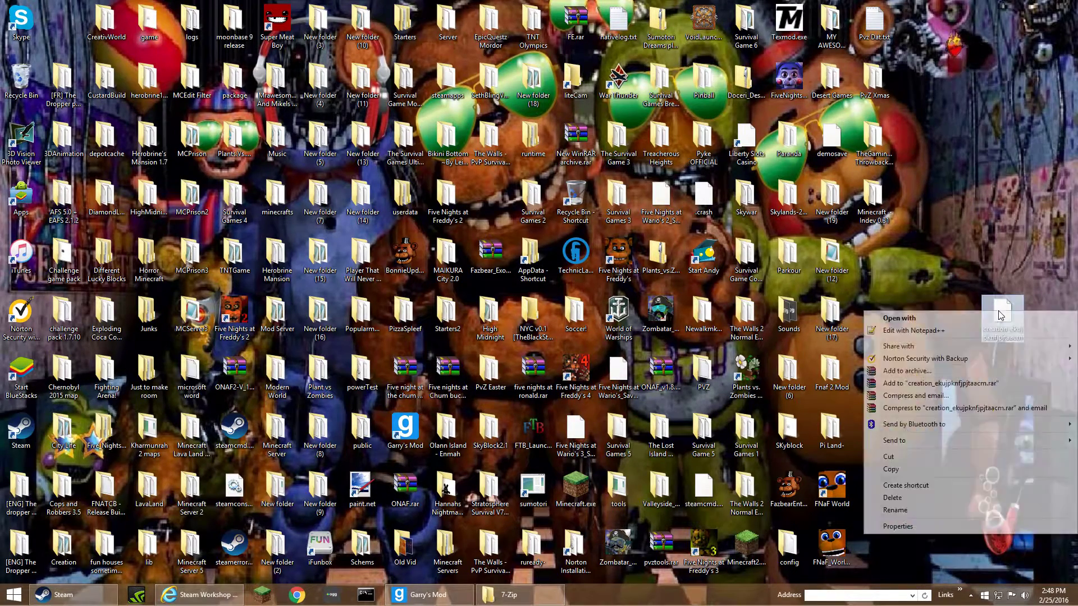
{"action": "left_click", "coordinate": [925, 511]}
{"action": "left_click", "coordinate": [1023, 341]}
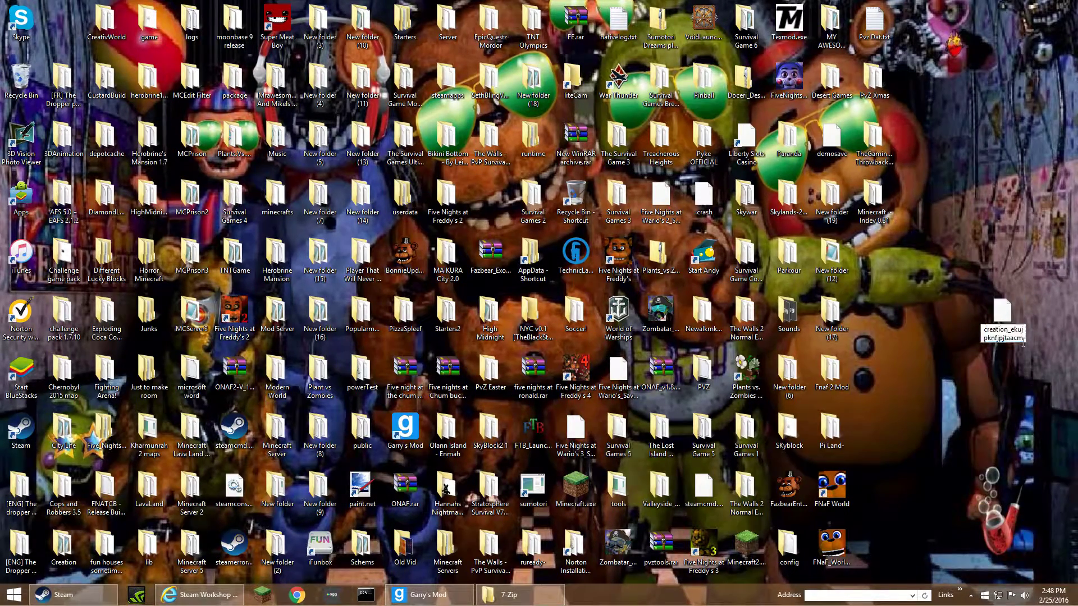
{"action": "type", "text": ".dupe"}
{"action": "key", "text": "Return"}
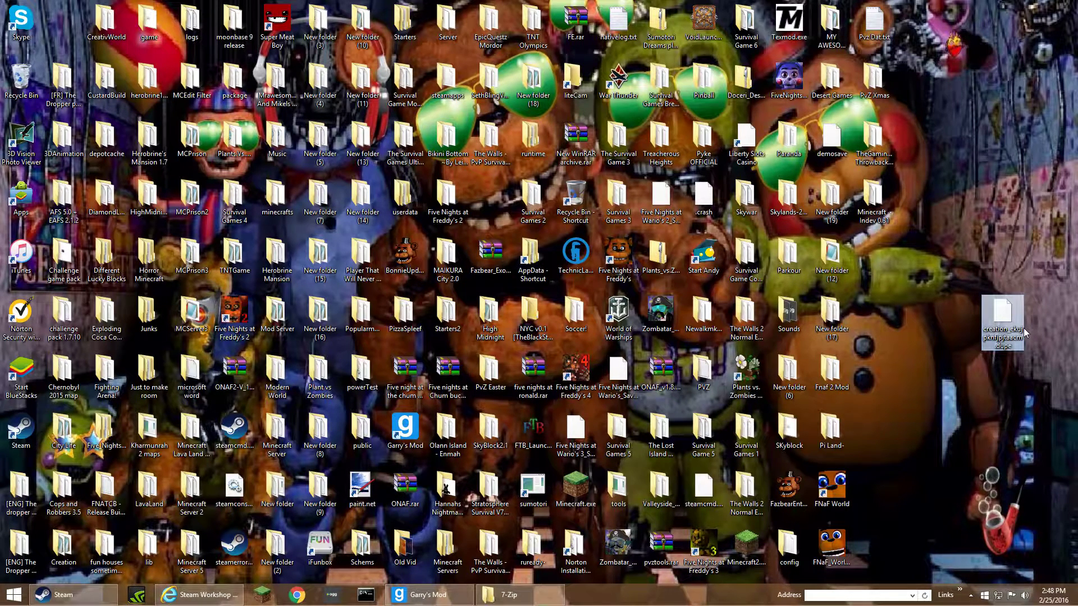
{"action": "right_click", "coordinate": [1023, 332]}
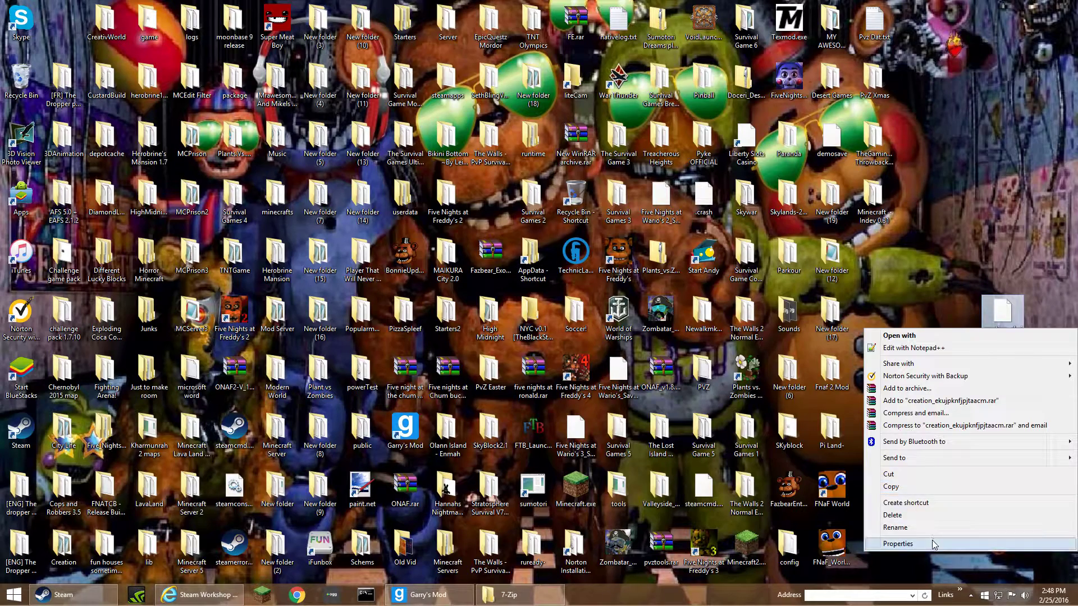
{"action": "left_click", "coordinate": [934, 544]}
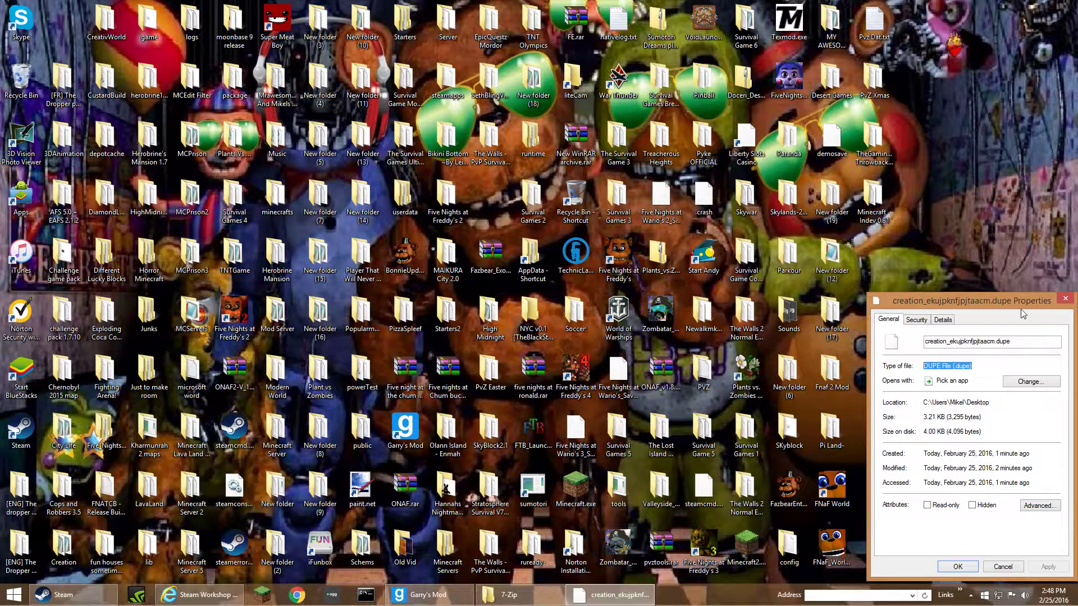
{"action": "left_click", "coordinate": [1066, 299]}
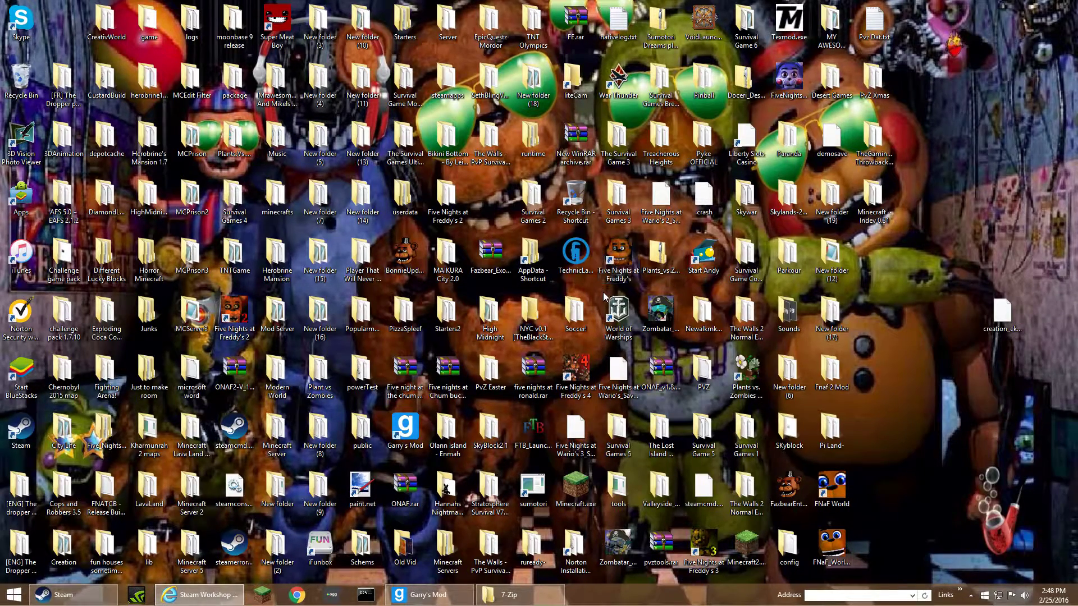
- Put 7-Zip away, copy the Computer item's preview picture and try pasting it on the desktop
{"action": "left_click", "coordinate": [497, 595]}
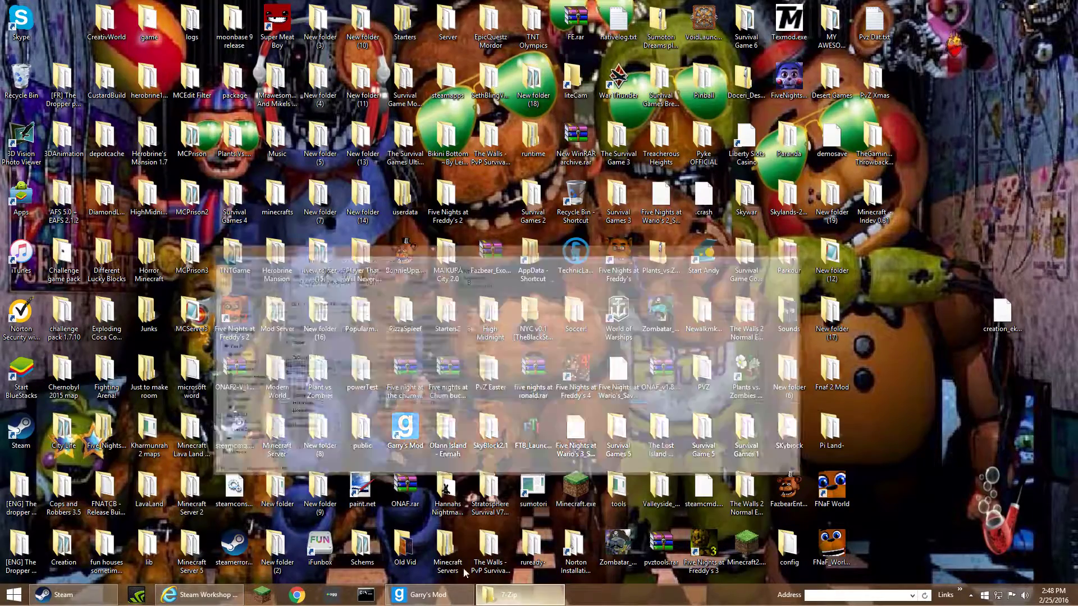
{"action": "left_click", "coordinate": [901, 52]}
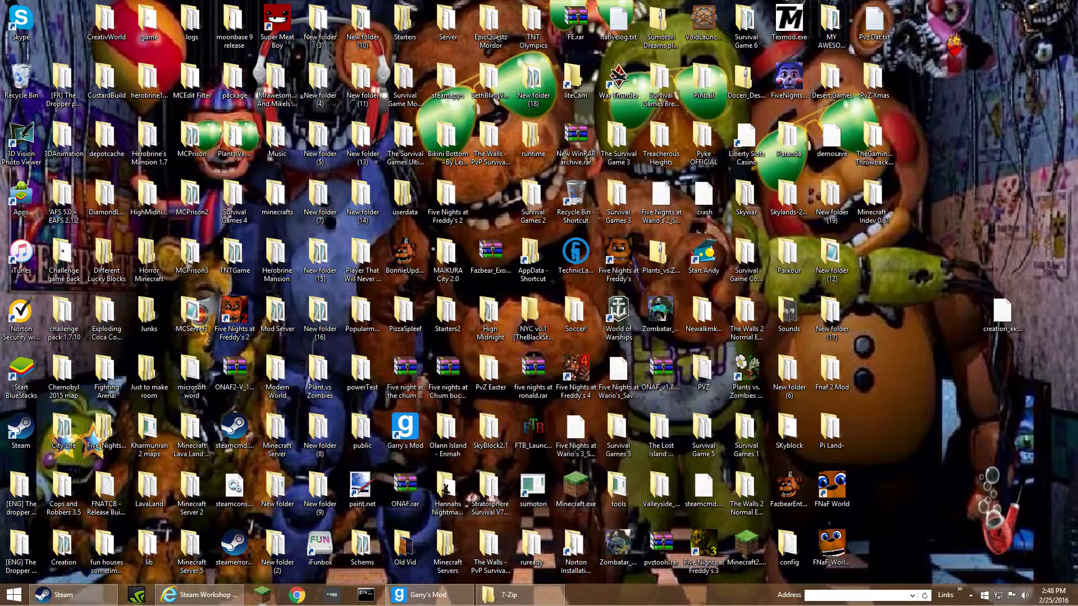
{"action": "left_click", "coordinate": [199, 594]}
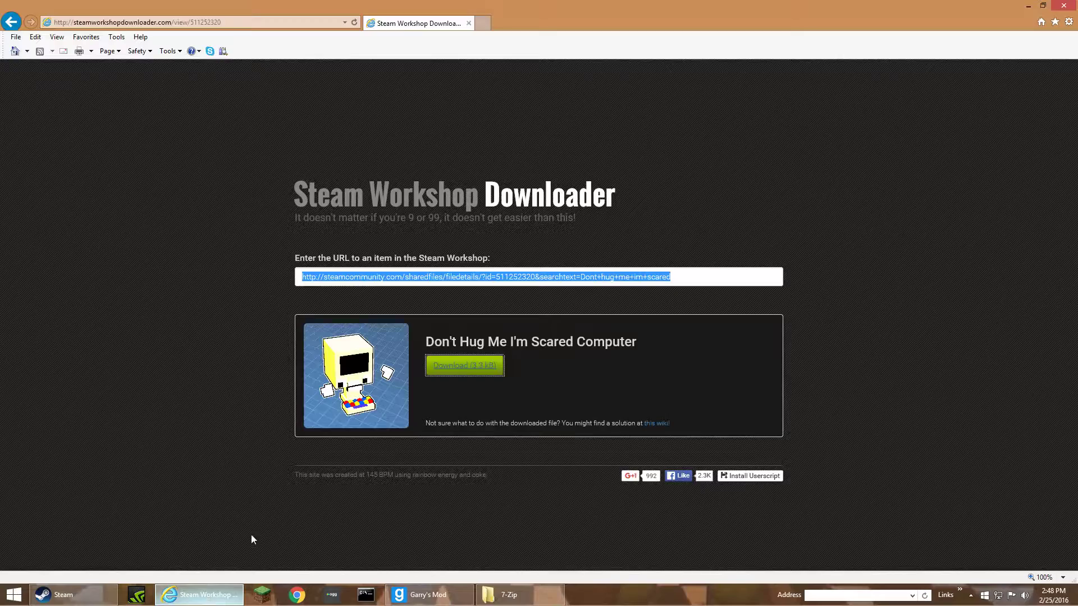
{"action": "right_click", "coordinate": [353, 384]}
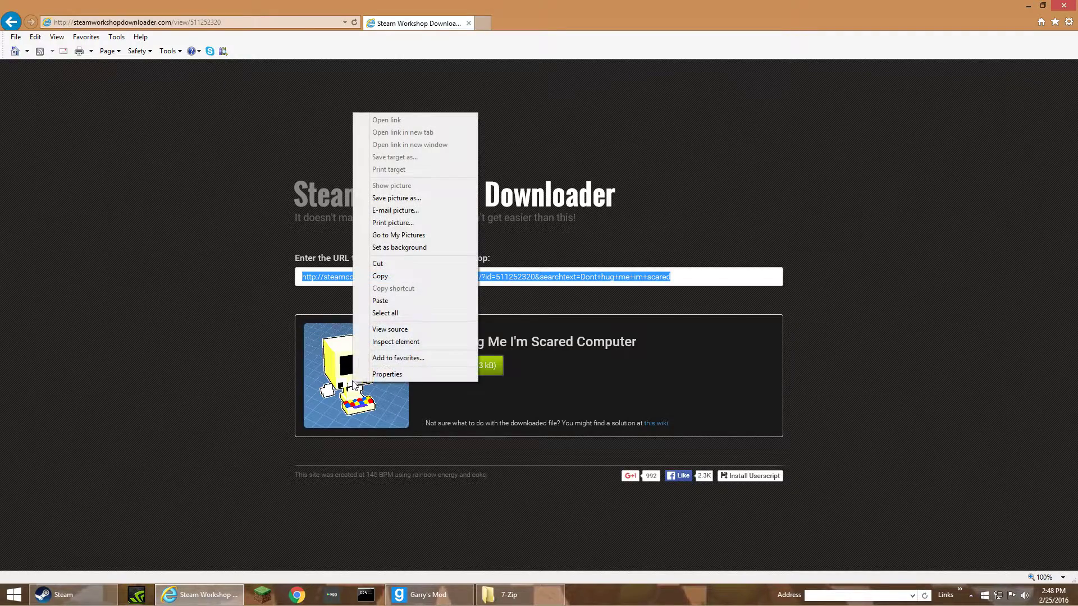
{"action": "left_click", "coordinate": [403, 278]}
{"action": "left_click", "coordinate": [1028, 6]}
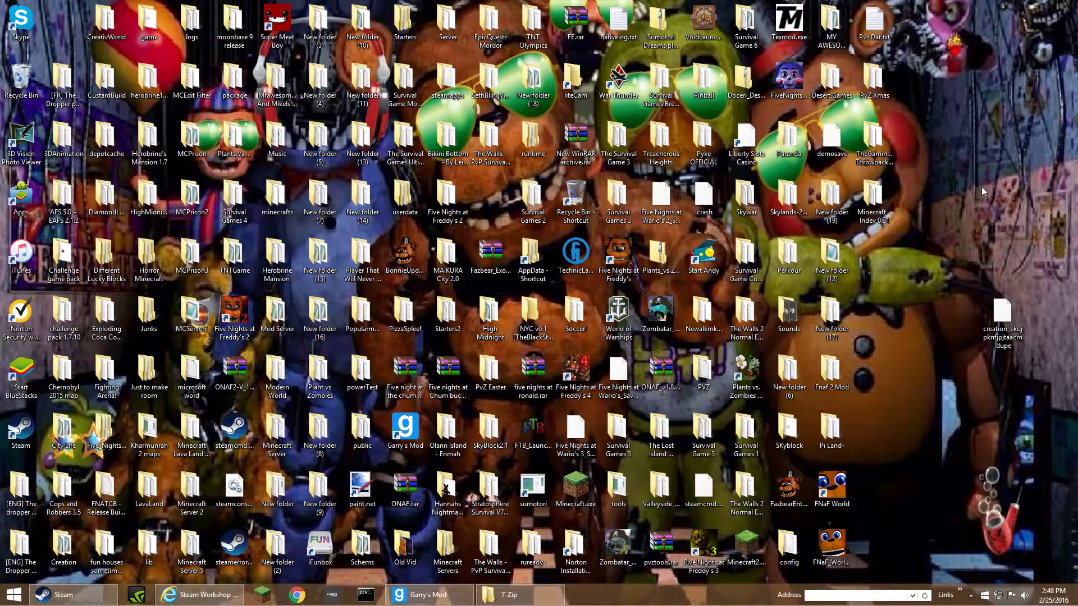
{"action": "right_click", "coordinate": [946, 187]}
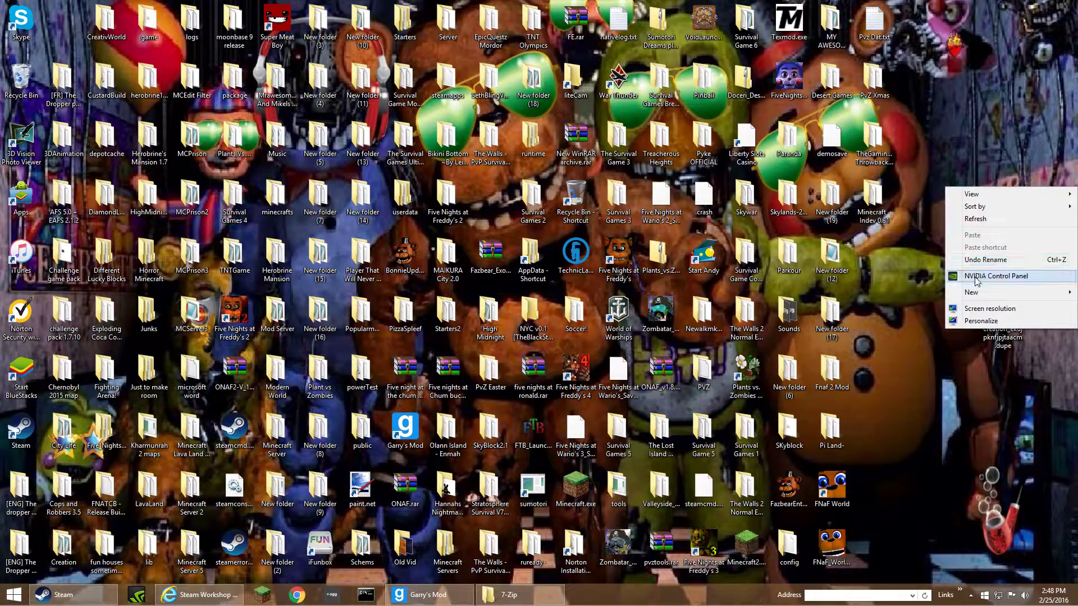
{"action": "right_click", "coordinate": [925, 237]}
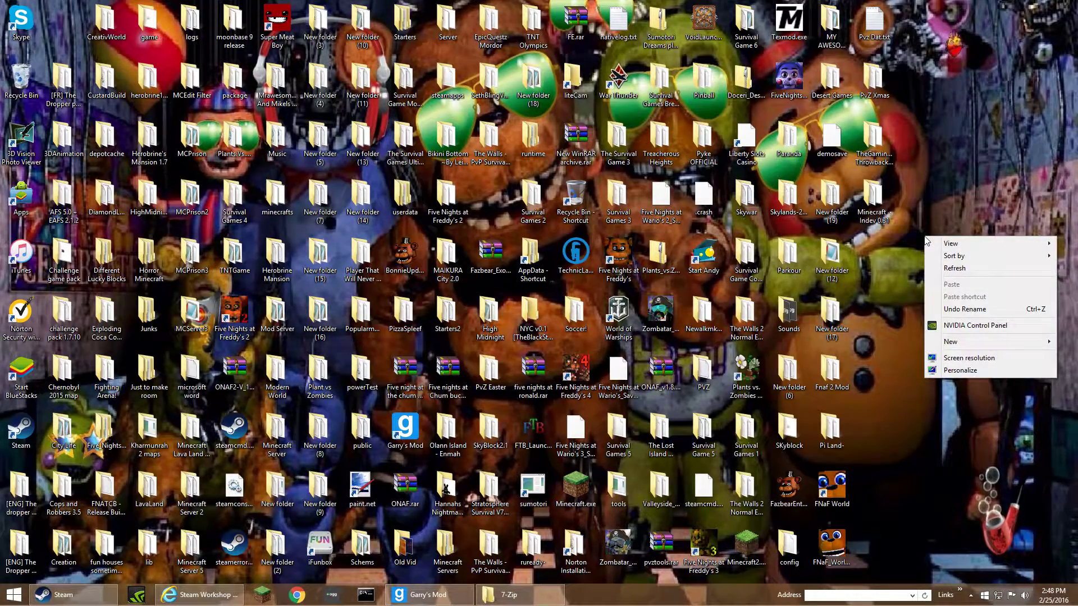
- Copy the preview picture again; the desktop menu gets dismissed without pasting
{"action": "left_click", "coordinate": [199, 594]}
{"action": "right_click", "coordinate": [344, 402]}
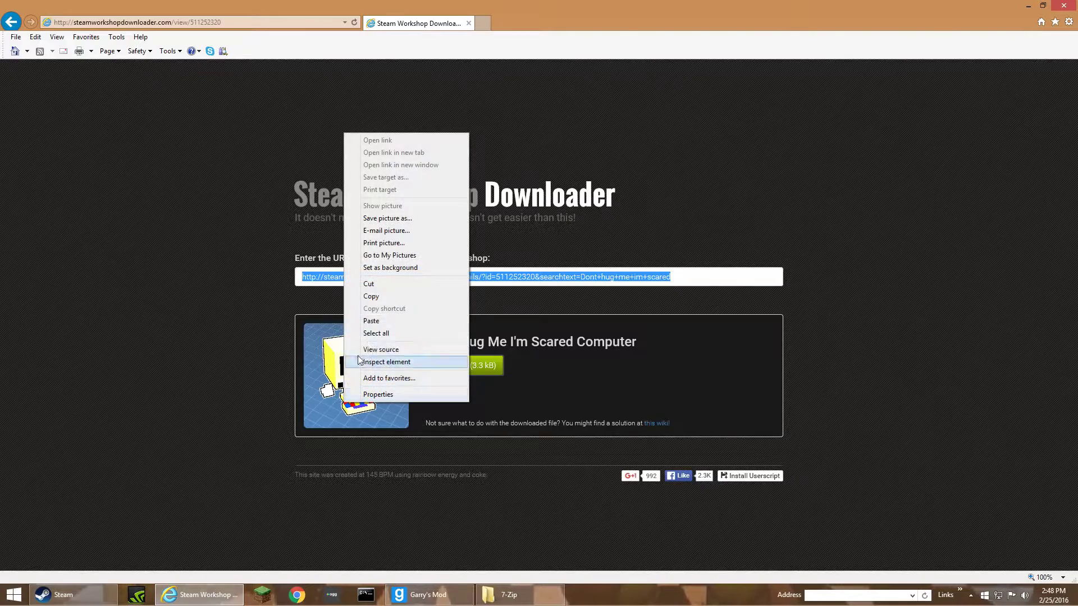
{"action": "left_click", "coordinate": [378, 302]}
{"action": "left_click", "coordinate": [1028, 6]}
{"action": "right_click", "coordinate": [974, 165]}
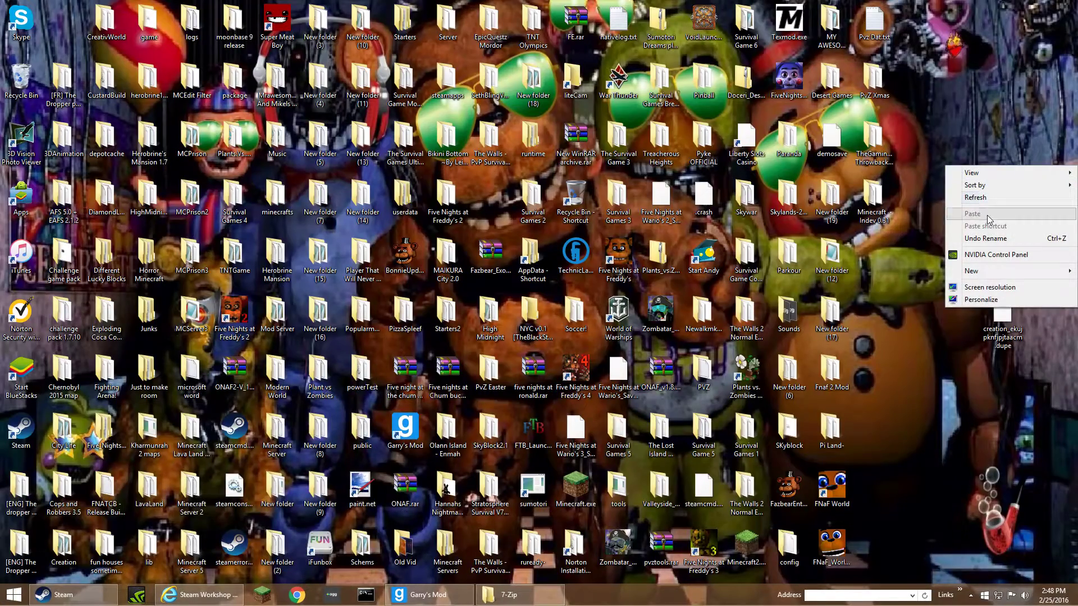
{"action": "left_click", "coordinate": [876, 301]}
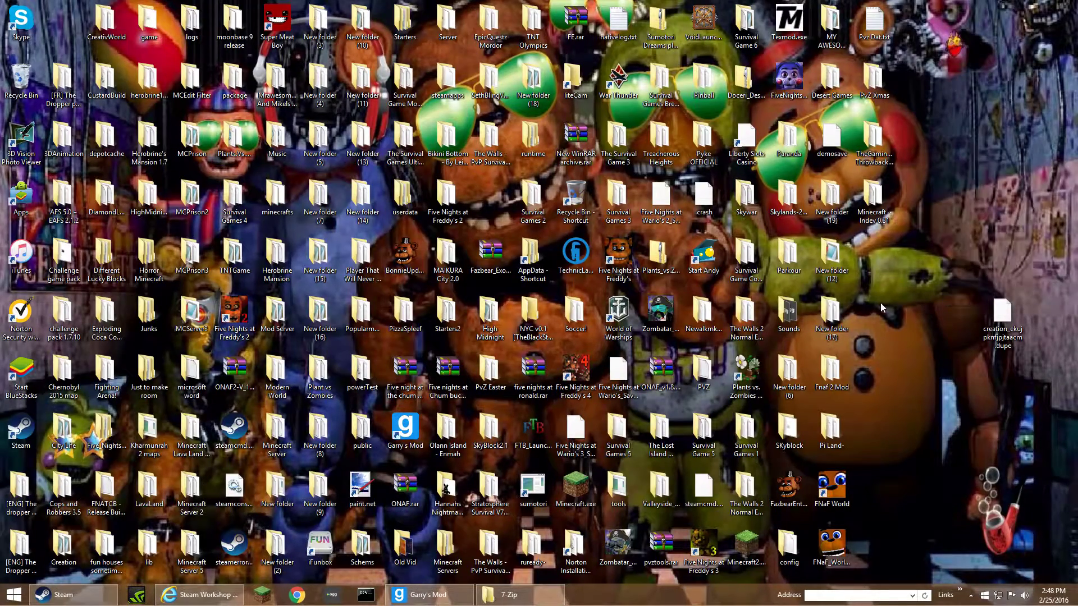
- Copy the preview picture once more and paste it onto the desktop as a .jpg
{"action": "left_click", "coordinate": [199, 594]}
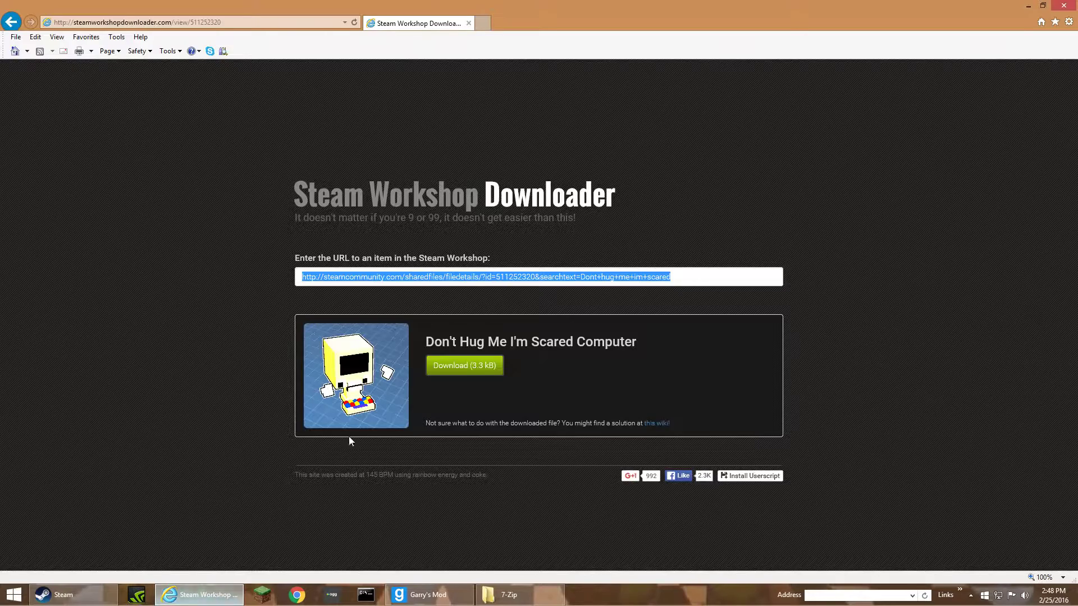
{"action": "left_click", "coordinate": [721, 284]}
{"action": "right_click", "coordinate": [344, 396]}
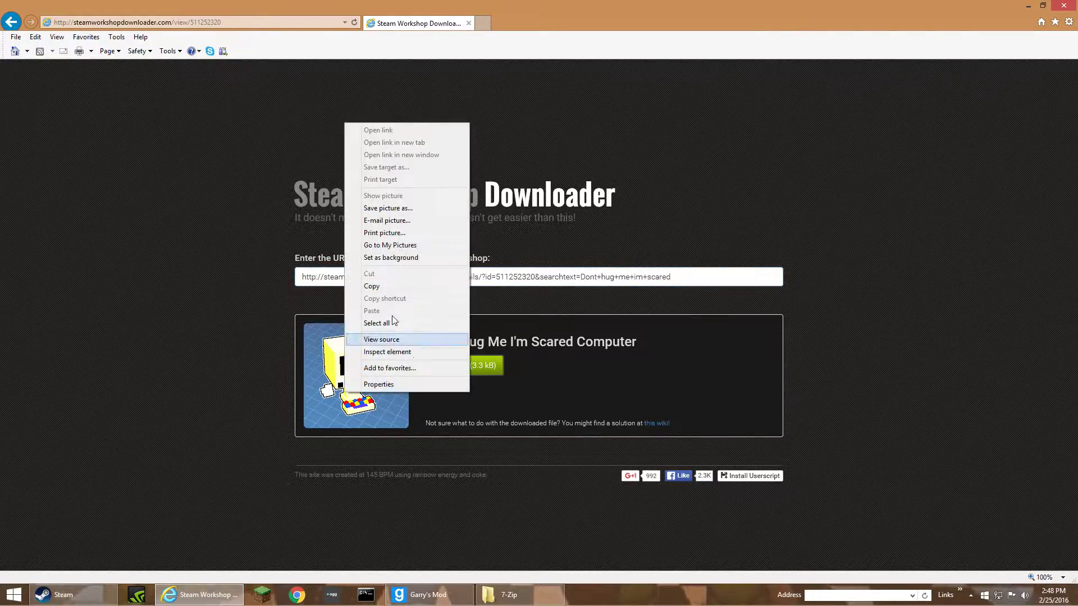
{"action": "left_click", "coordinate": [376, 288]}
{"action": "left_click", "coordinate": [1027, 6]}
{"action": "right_click", "coordinate": [975, 266]}
{"action": "left_click", "coordinate": [988, 314]}
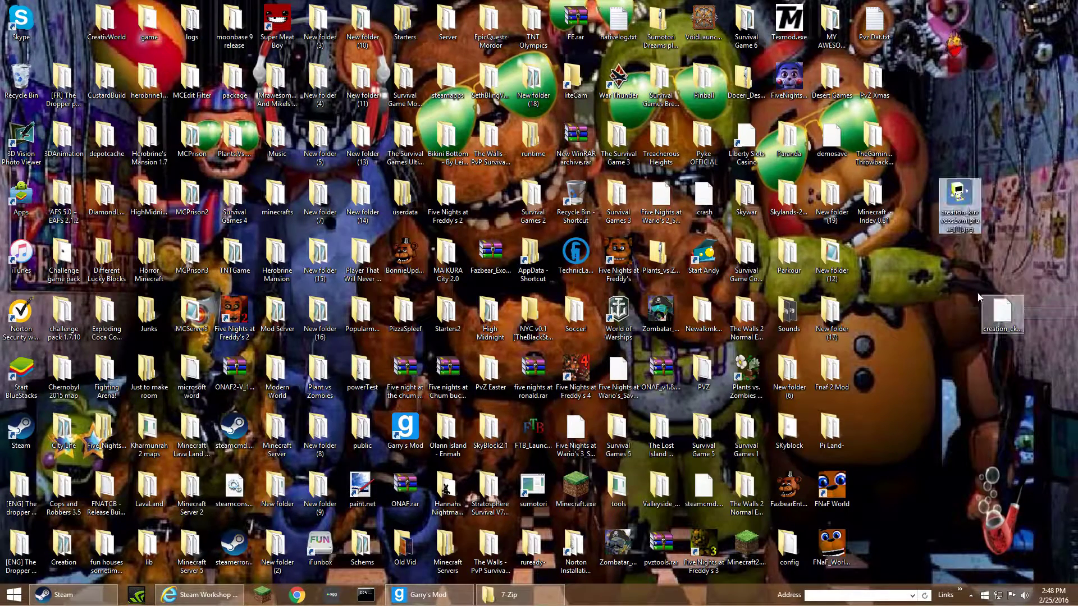
- Place the pasted image above the dupe file and rename it Computer.jpg
{"action": "left_click_drag", "start_coordinate": [946, 197], "coordinate": [1029, 339]}
{"action": "double_click", "coordinate": [1011, 287]}
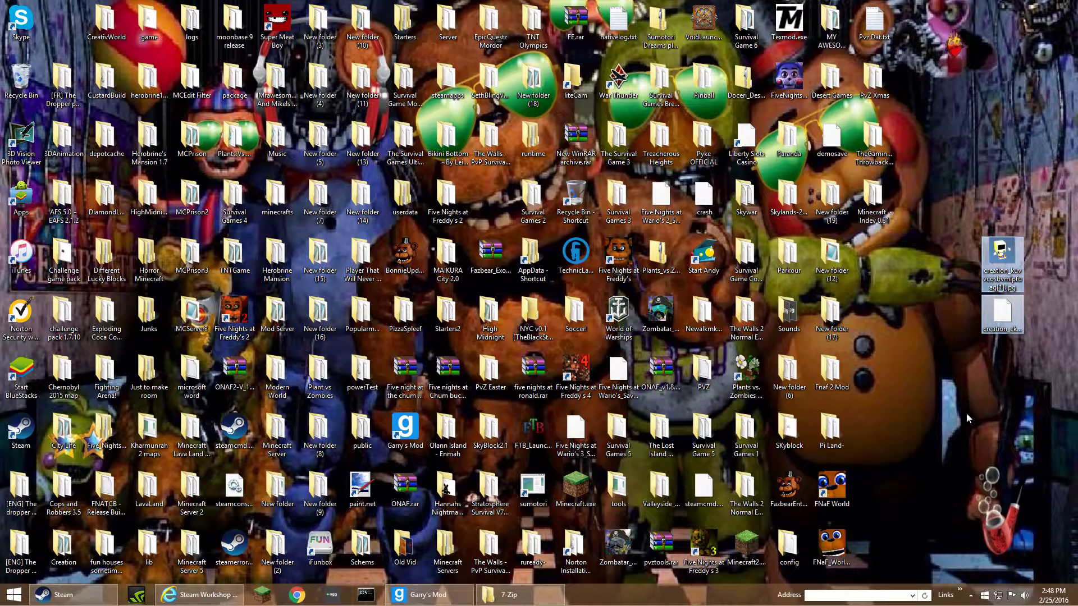
{"action": "right_click", "coordinate": [1002, 279]}
{"action": "left_click", "coordinate": [996, 552]}
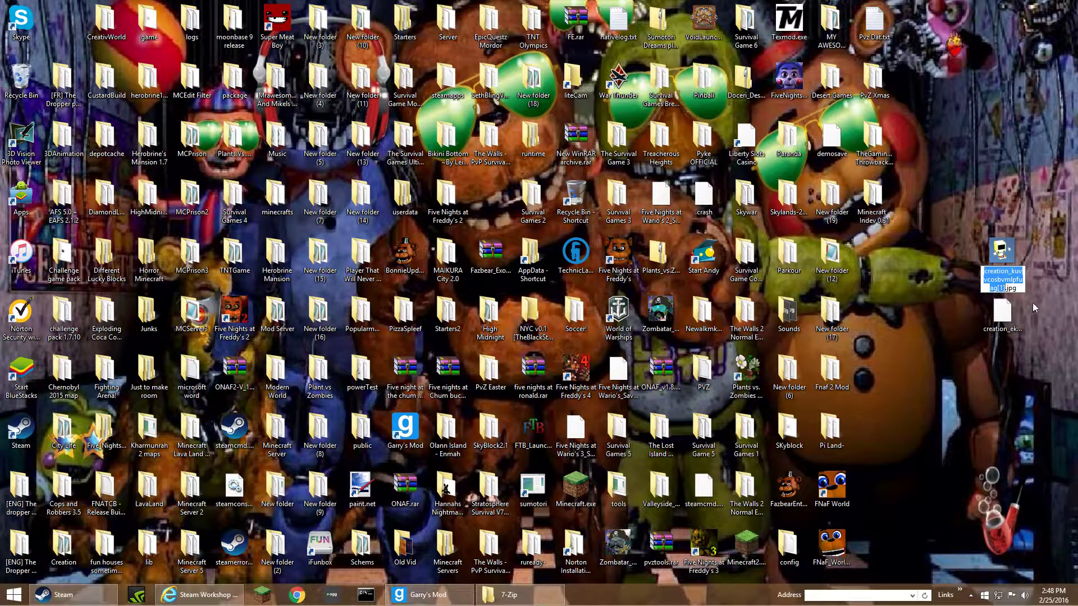
{"action": "key", "text": "BackSpace"}
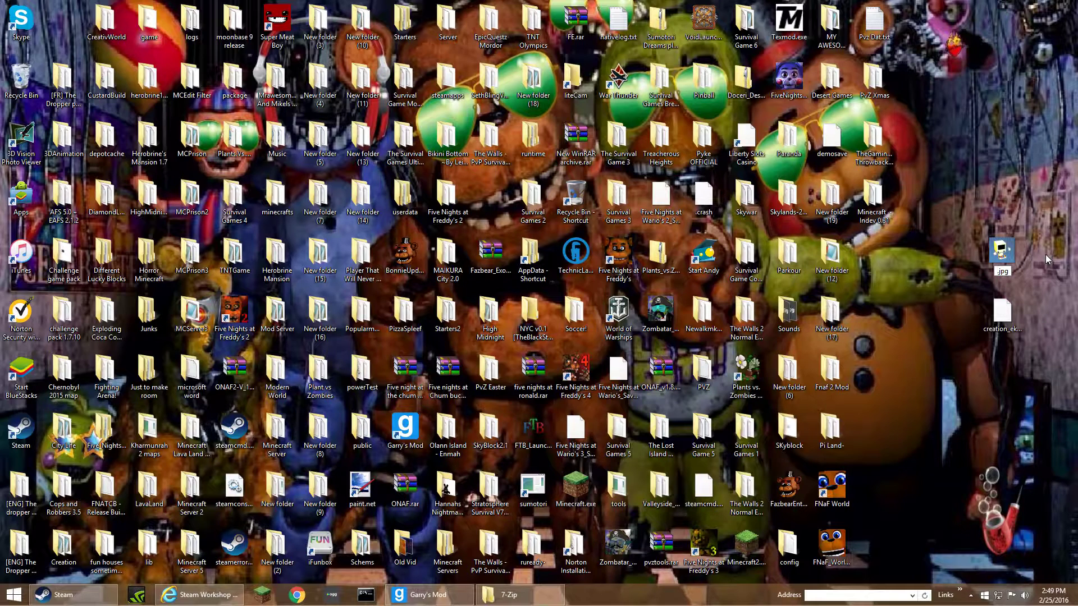
{"action": "type", "text": "Computer"}
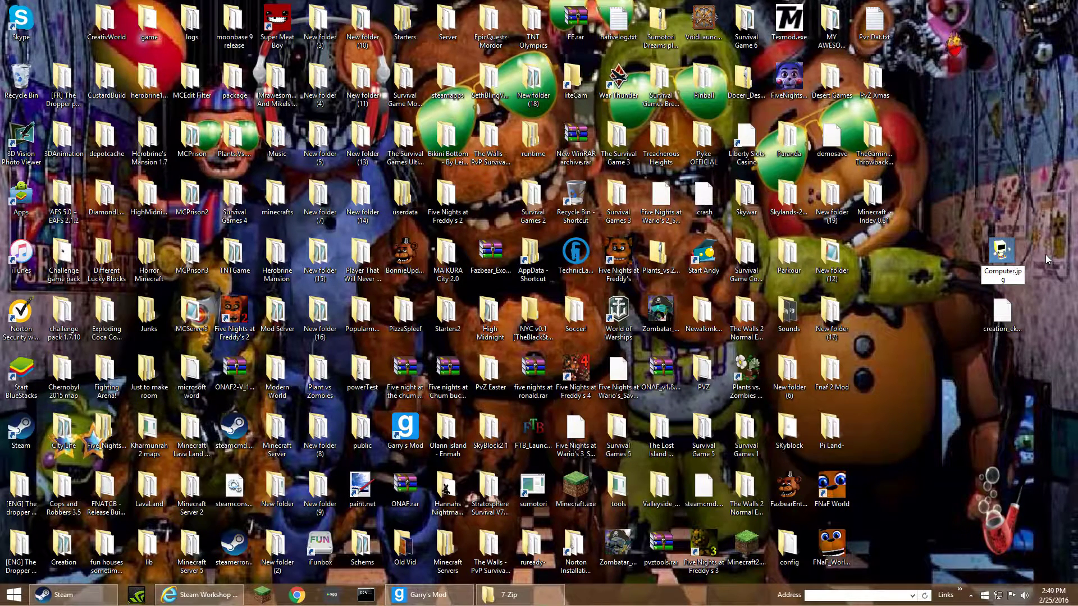
{"action": "key", "text": "Return"}
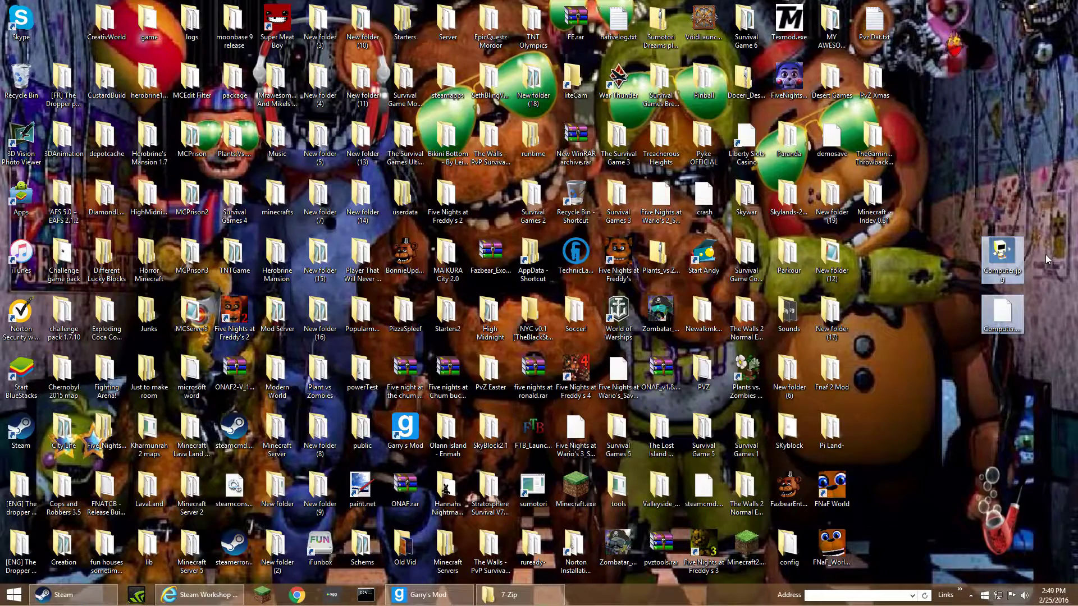
- Select Computer.dupe on the desktop and open the AppData folder shortcut
{"action": "left_click", "coordinate": [1008, 453]}
{"action": "left_click", "coordinate": [1002, 313]}
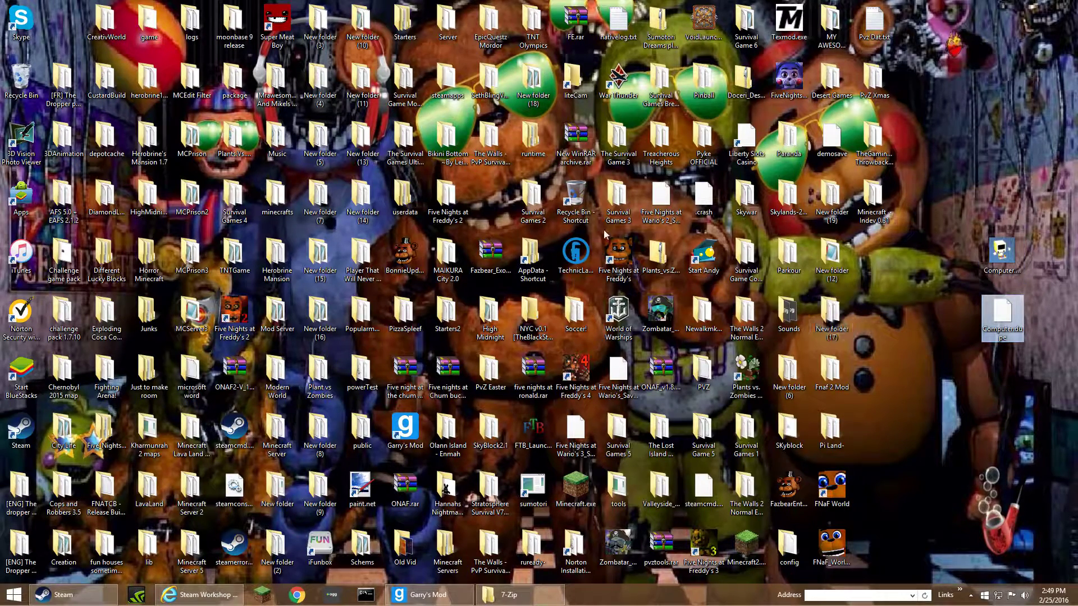
{"action": "double_click", "coordinate": [538, 242]}
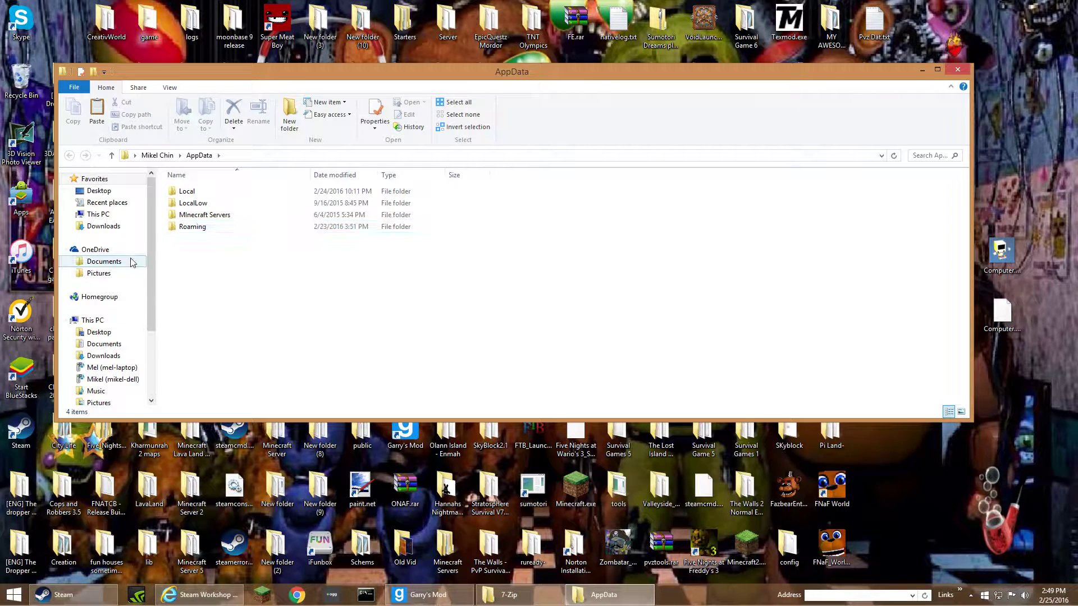
- Browse to C:\Program Files (x86)\Steam\steamapps\common\GarrysMod\garrysmod\dupes
{"action": "scroll", "coordinate": [140, 281], "scroll_direction": "down", "scroll_amount": 3}
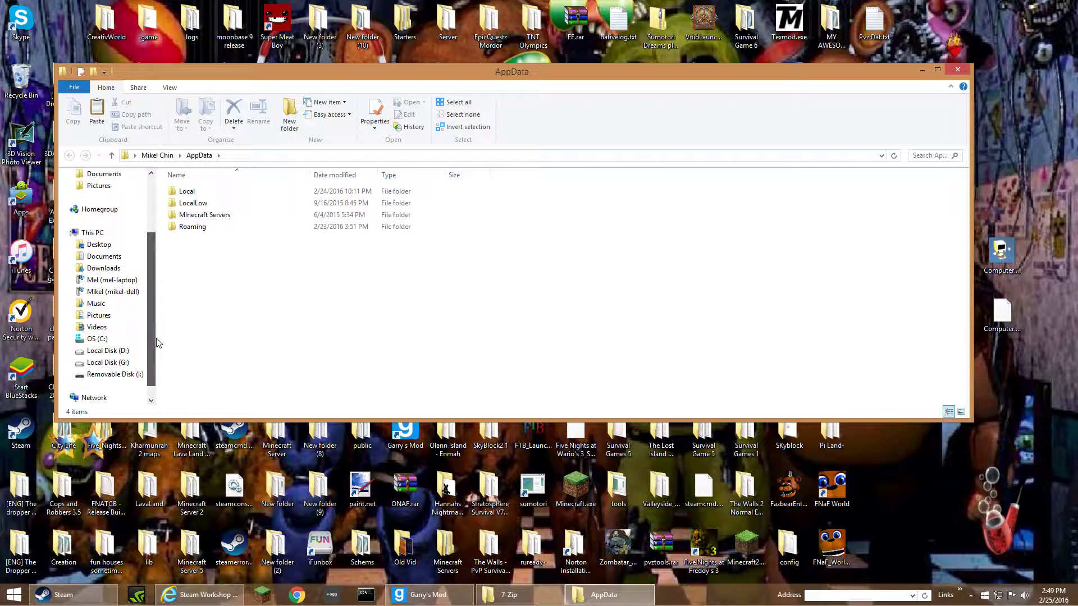
{"action": "left_click", "coordinate": [118, 339]}
{"action": "double_click", "coordinate": [229, 345]}
{"action": "double_click", "coordinate": [214, 194]}
{"action": "scroll", "coordinate": [219, 303], "scroll_direction": "down", "scroll_amount": 3}
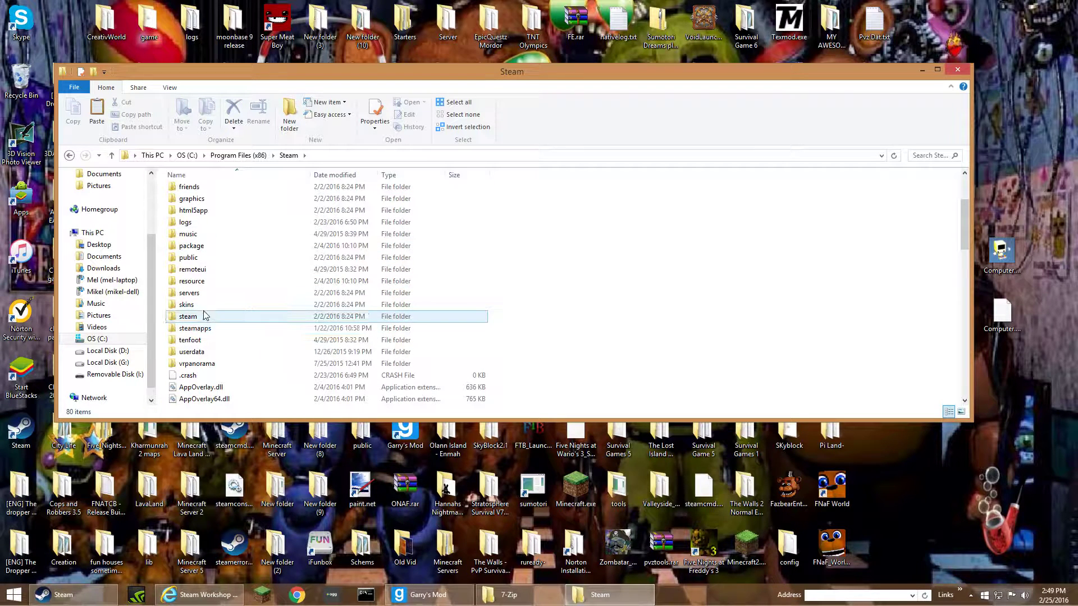
{"action": "double_click", "coordinate": [202, 328]}
{"action": "left_click", "coordinate": [219, 192]}
{"action": "double_click", "coordinate": [218, 192]}
{"action": "double_click", "coordinate": [225, 251]}
{"action": "double_click", "coordinate": [202, 215]}
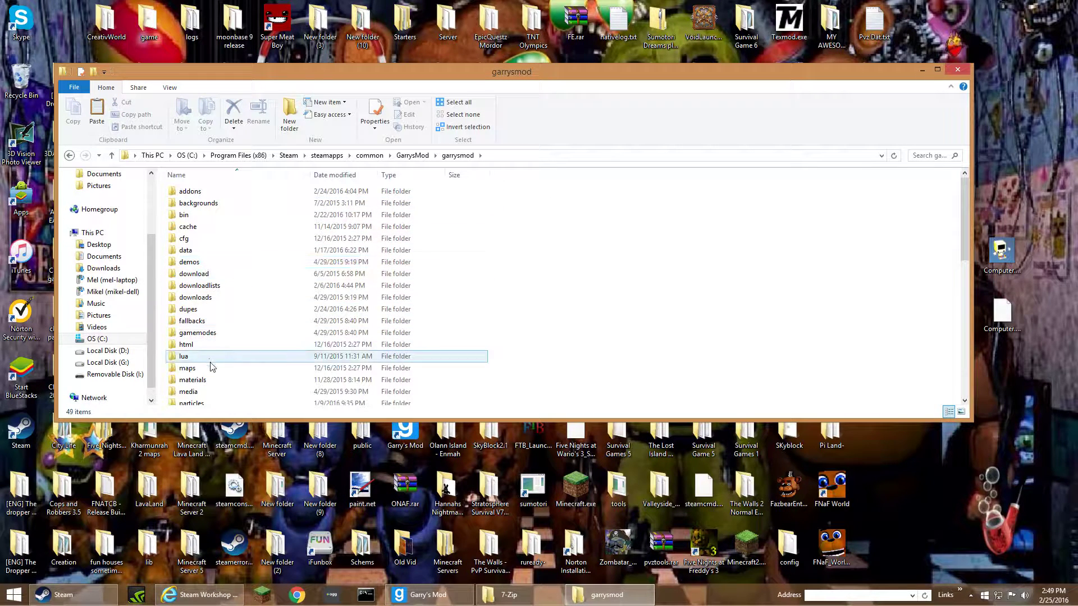
{"action": "scroll", "coordinate": [216, 326], "scroll_direction": "down", "scroll_amount": 1}
{"action": "left_click", "coordinate": [216, 275]}
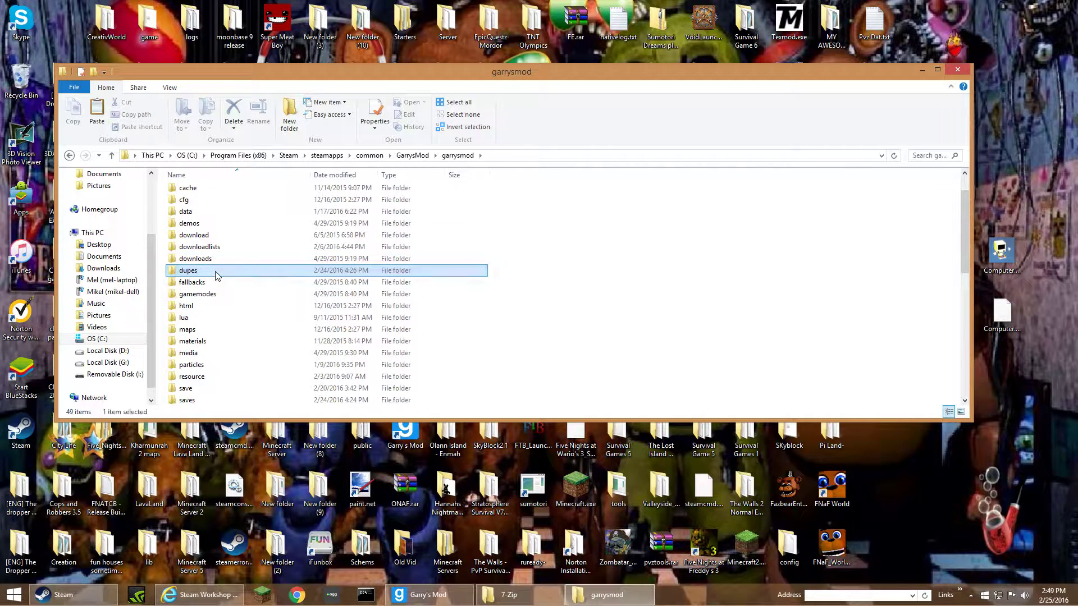
{"action": "double_click", "coordinate": [217, 275]}
- Delete CLOCK.dupe and CLOCK.jpg from the dupes folder
{"action": "left_click_drag", "start_coordinate": [196, 241], "coordinate": [248, 199]}
{"action": "right_click", "coordinate": [242, 187]}
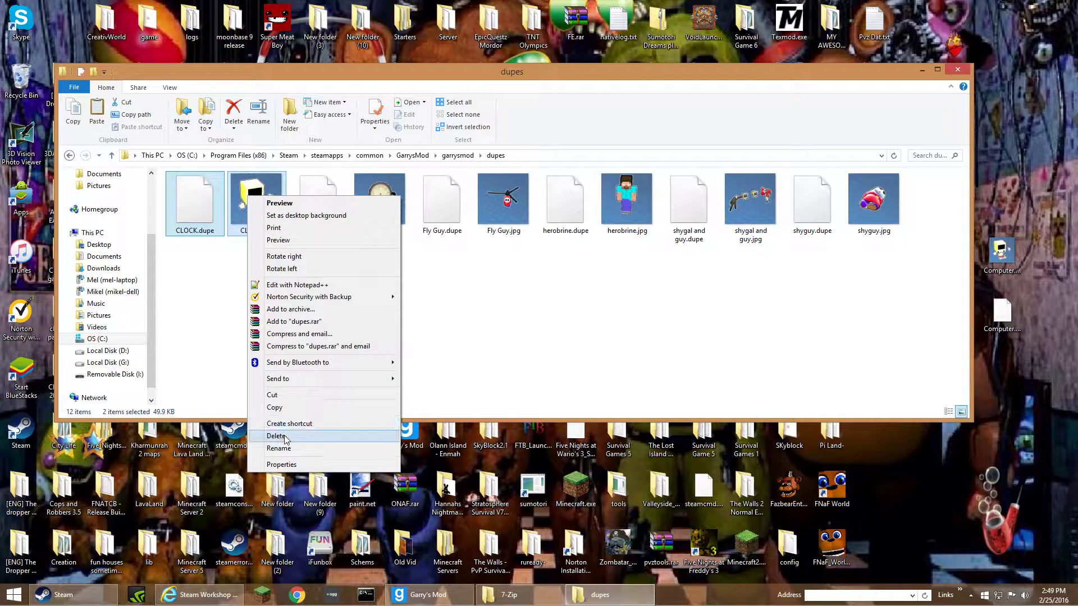
{"action": "left_click", "coordinate": [264, 436]}
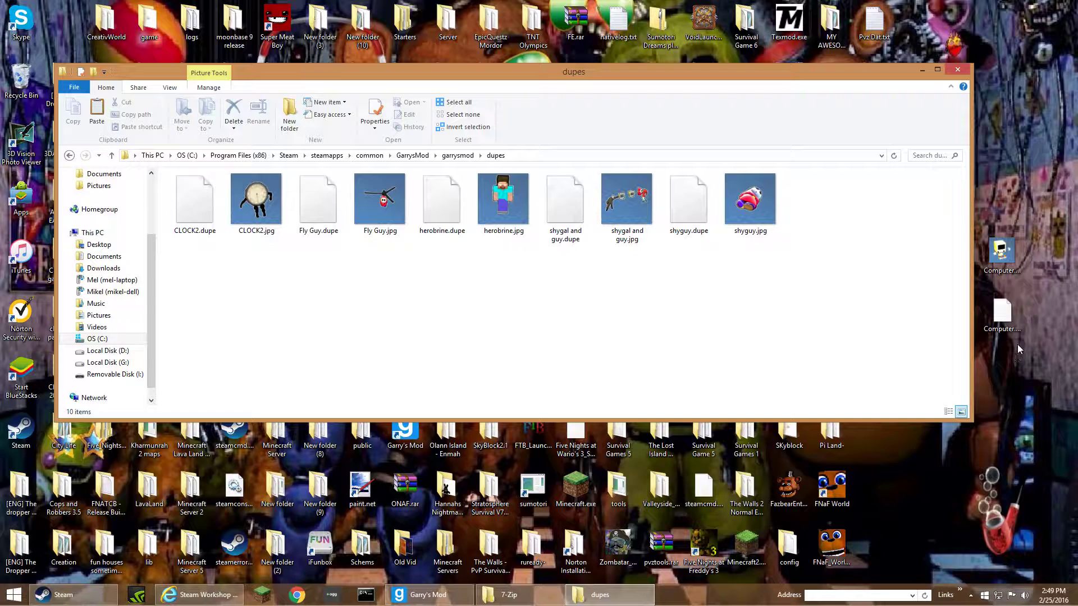
- Move Computer.dupe and Computer.jpg into dupes, then return to Garry's Mod's spawn menu
{"action": "left_click_drag", "start_coordinate": [1011, 376], "coordinate": [862, 301]}
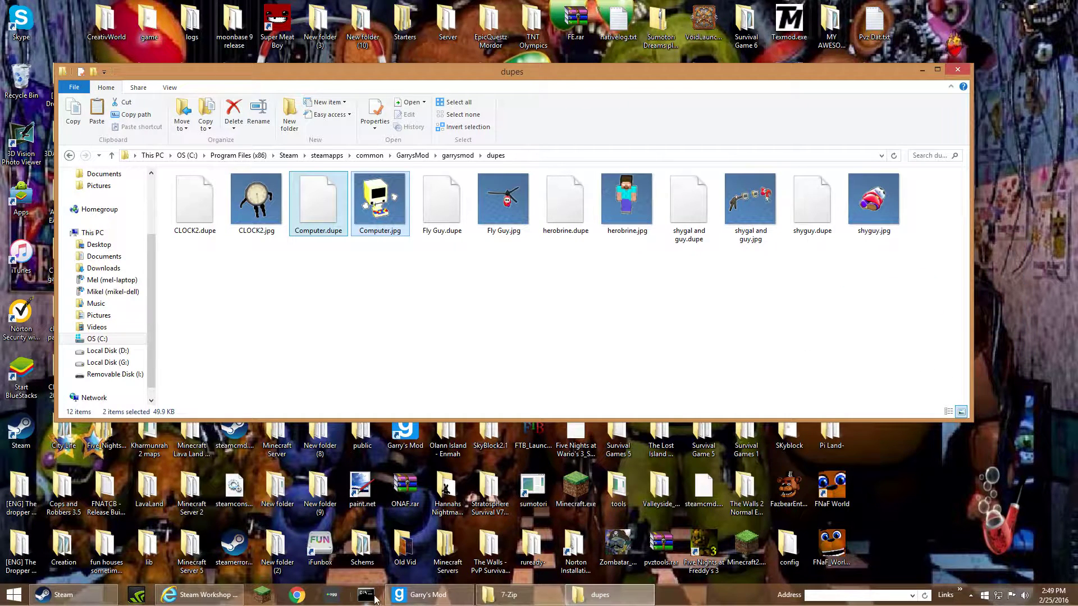
{"action": "left_click", "coordinate": [421, 595]}
{"action": "key", "text": "Escape"}
{"action": "key", "text": "q"}
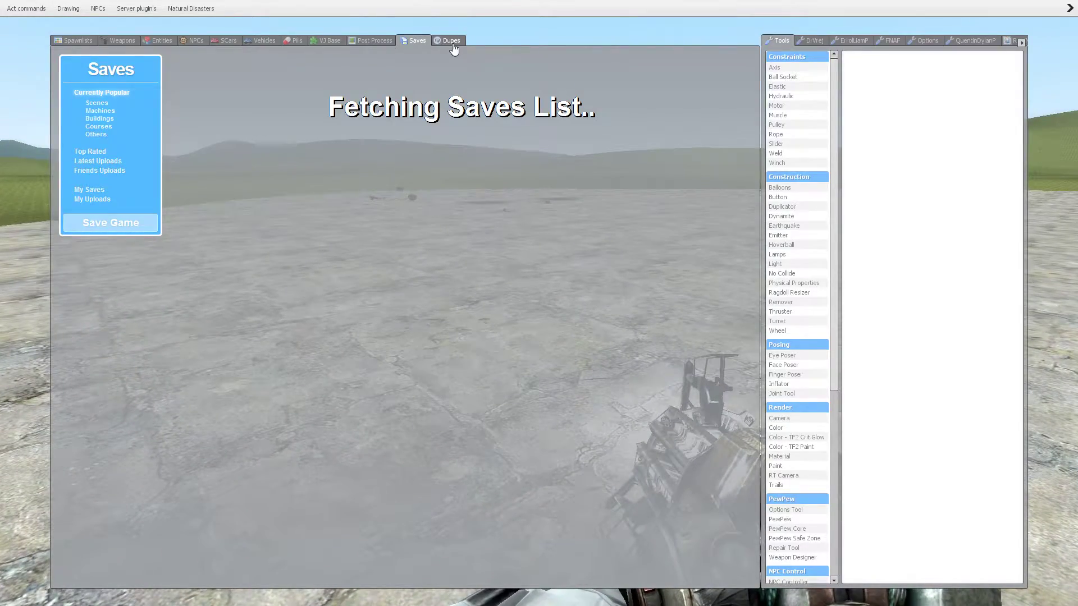
- Paste the Computer dupe from Dupes > My Dupes, inspect it, undo it, and exit to Windows
{"action": "left_click", "coordinate": [453, 45]}
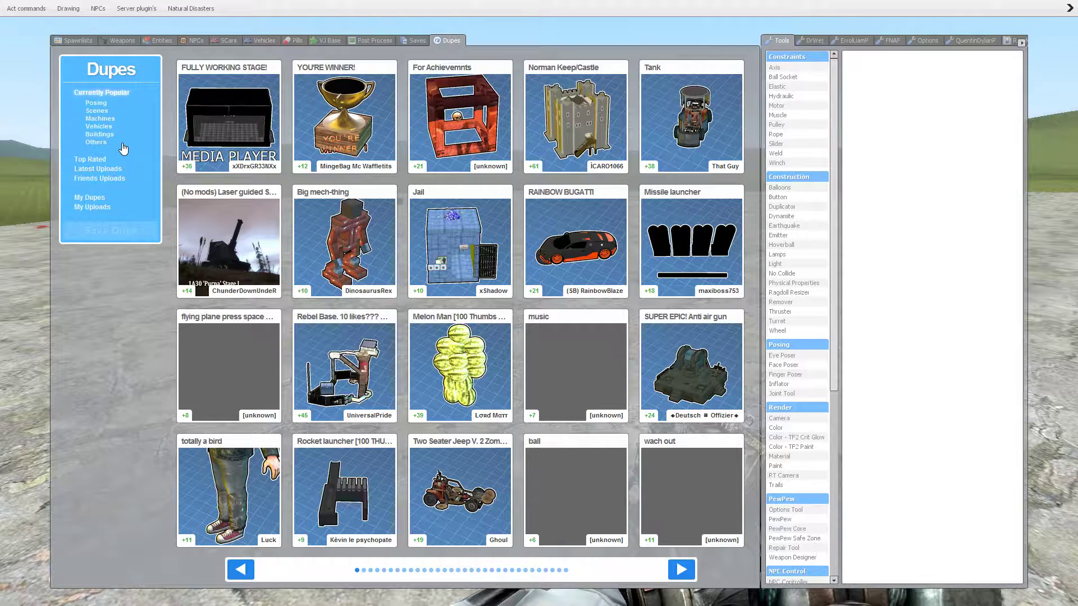
{"action": "left_click", "coordinate": [91, 197]}
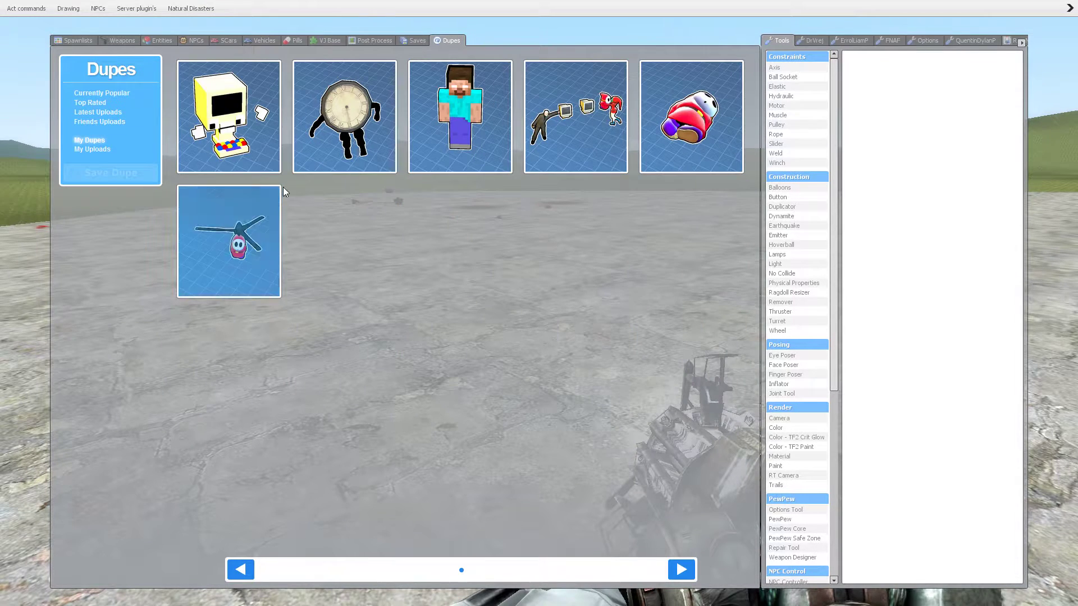
{"action": "left_click", "coordinate": [267, 149]}
{"action": "left_click", "coordinate": [539, 303]}
{"action": "key", "text": "w"}
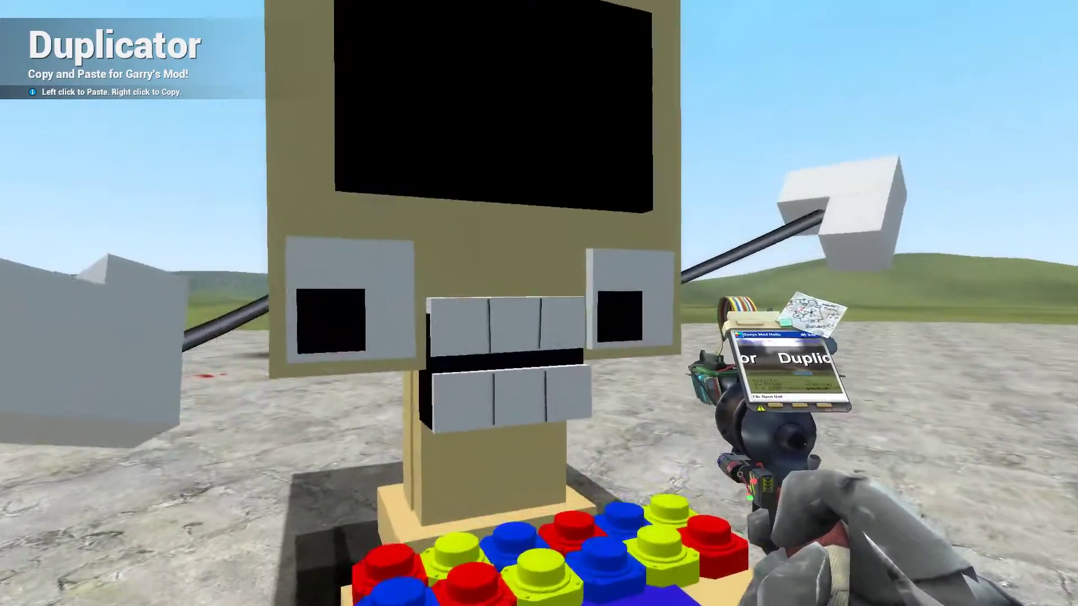
{"action": "key", "text": "s"}
{"action": "key", "text": "z"}
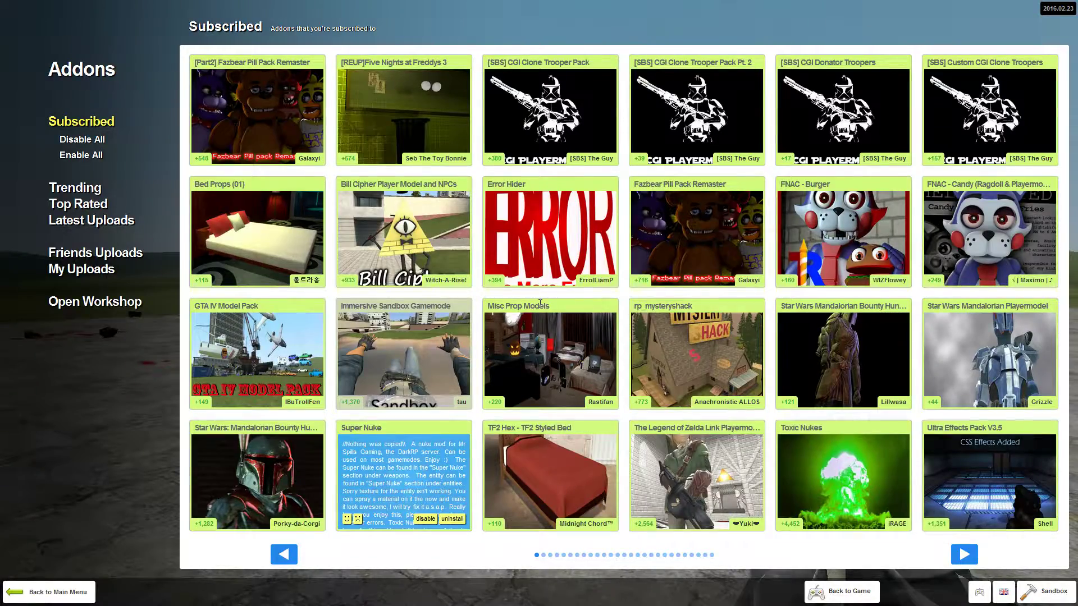
{"action": "key", "text": "super"}
{"action": "key", "text": "super"}
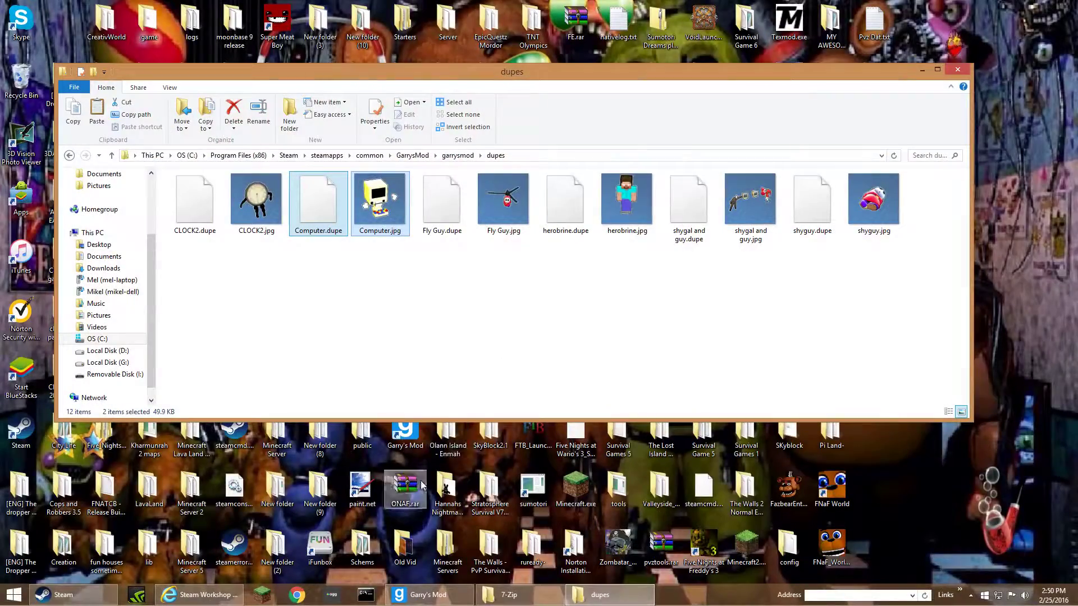
- Bring Steam back and open the 'Dont hug me I'm scared set. - Living Room' Workshop page
{"action": "left_click", "coordinate": [922, 70]}
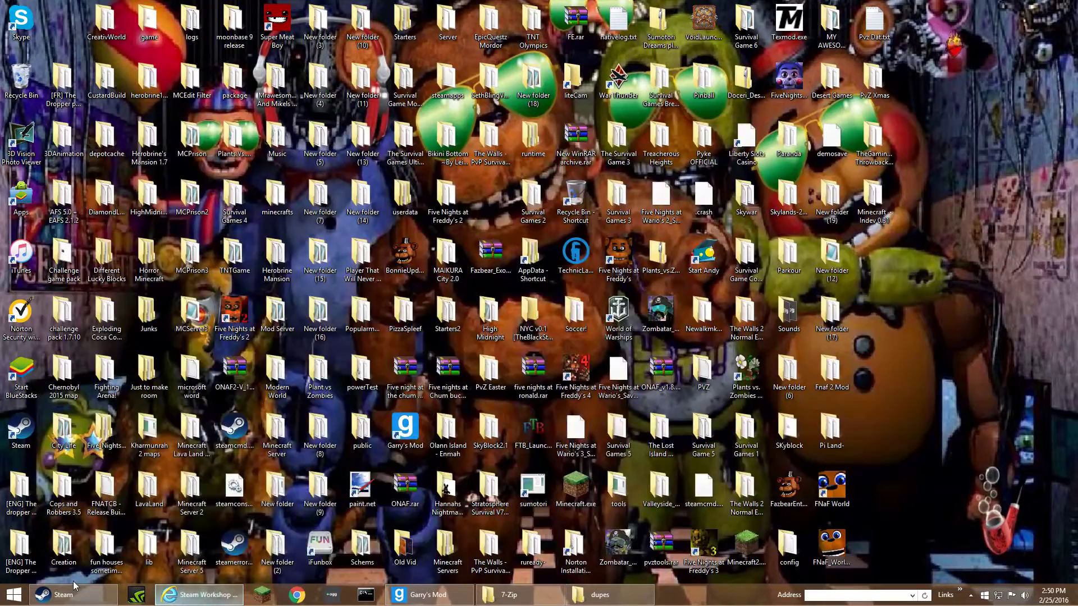
{"action": "left_click", "coordinate": [75, 592]}
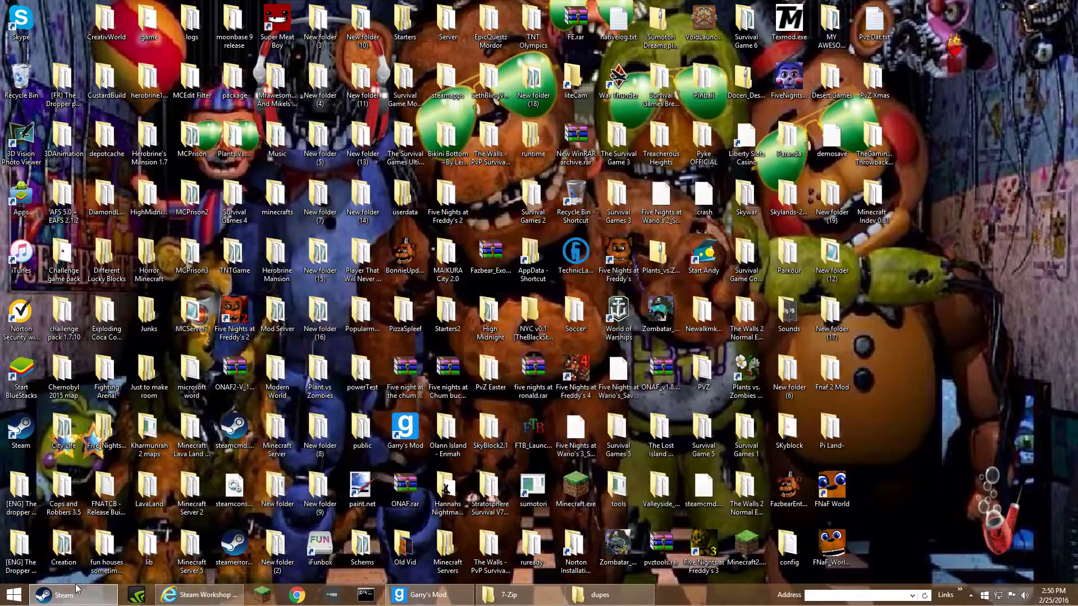
{"action": "left_click", "coordinate": [206, 78]}
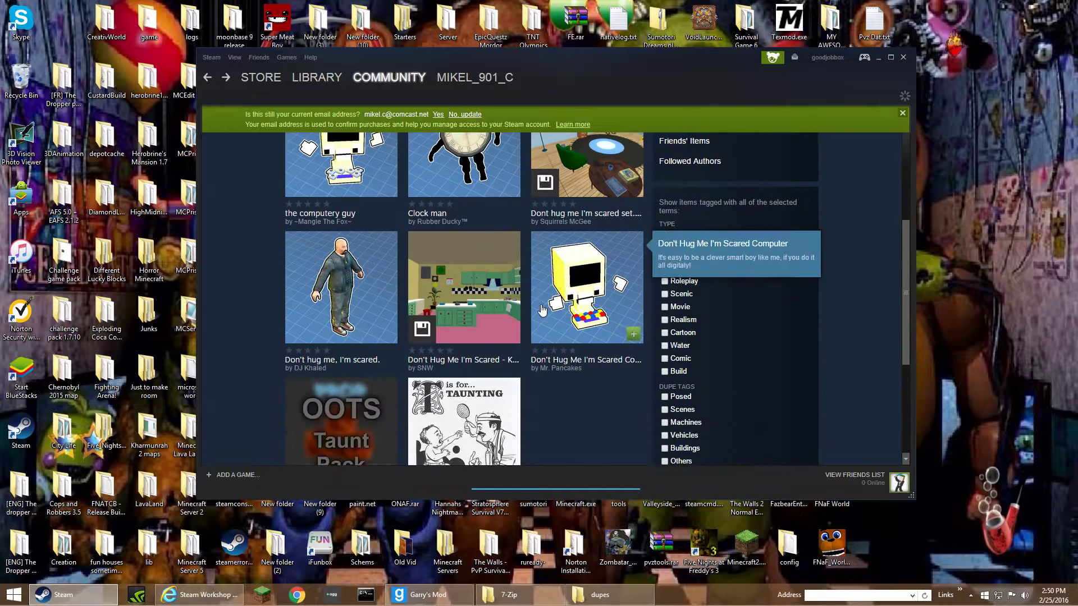
{"action": "scroll", "coordinate": [542, 310], "scroll_direction": "up", "scroll_amount": 3}
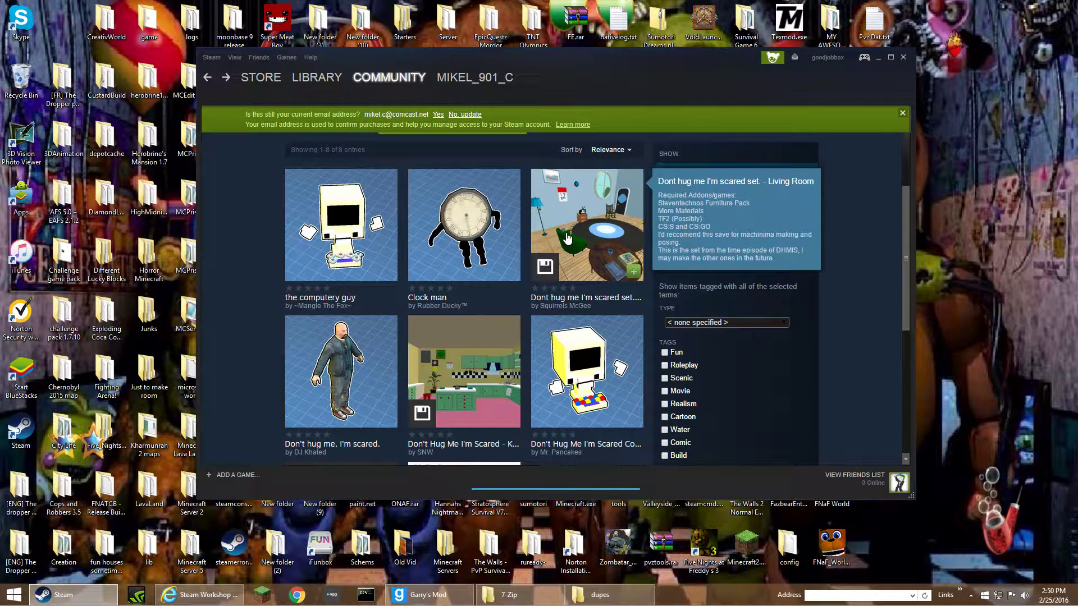
{"action": "left_click", "coordinate": [567, 239]}
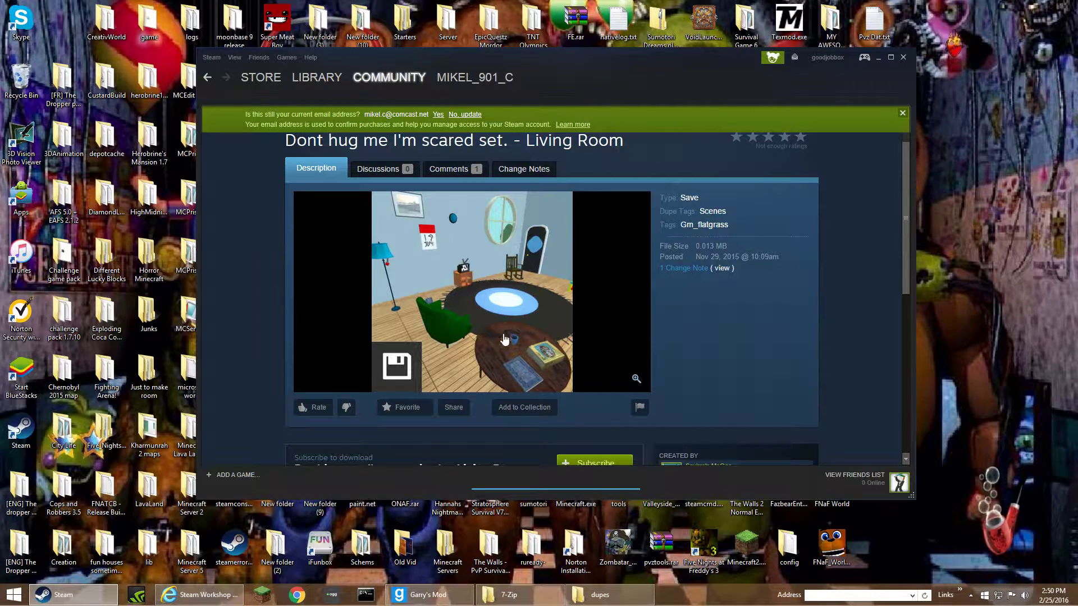
- Copy the Living Room page URL and return to the Workshop Downloader browser page
{"action": "right_click", "coordinate": [240, 275]}
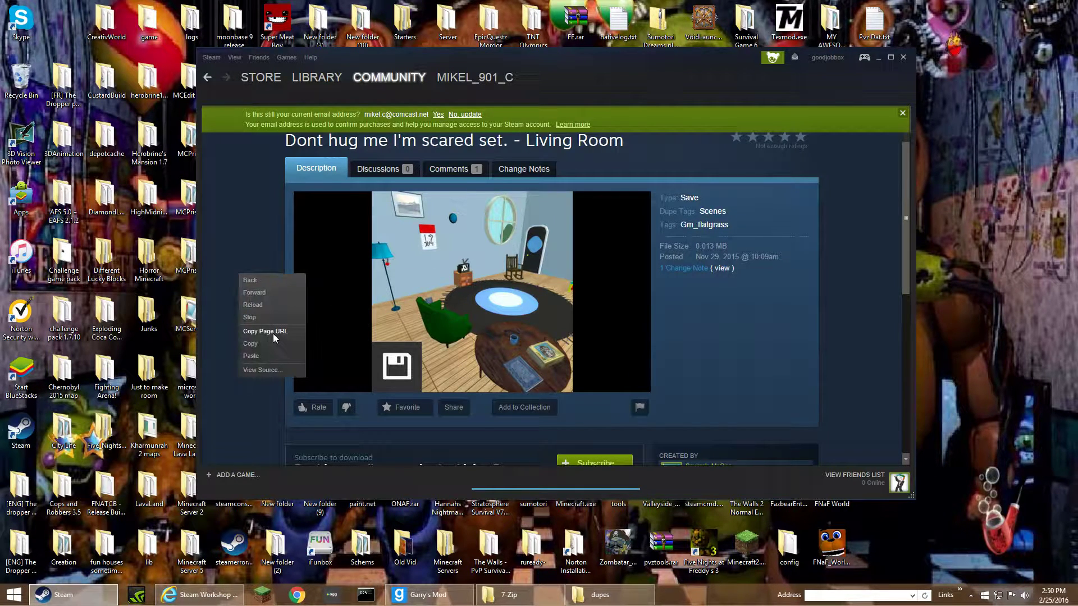
{"action": "left_click", "coordinate": [269, 332]}
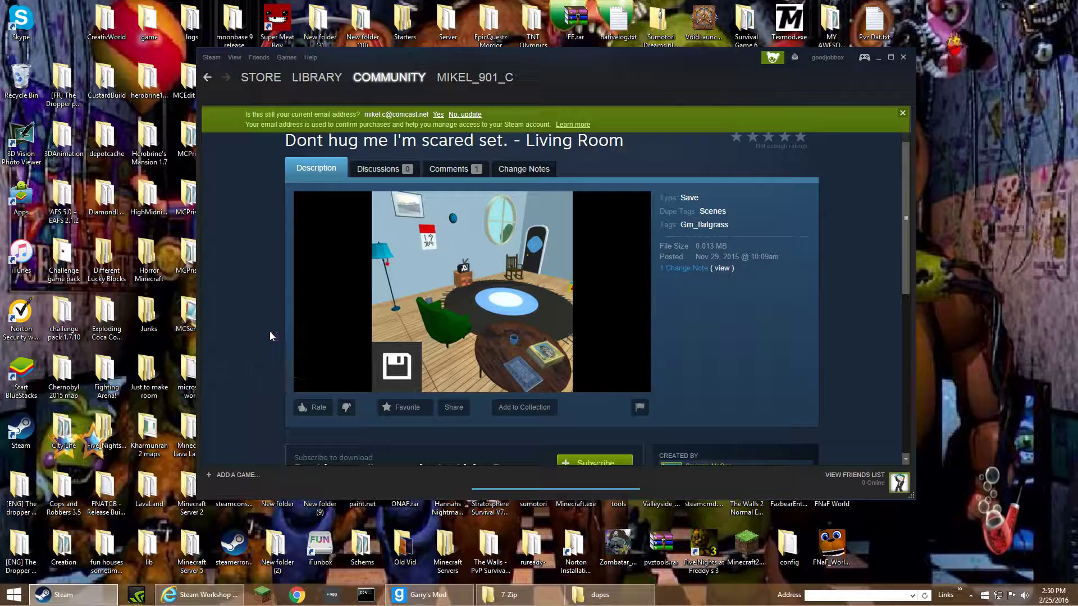
{"action": "left_click", "coordinate": [877, 58]}
{"action": "left_click", "coordinate": [199, 594]}
- Replace the downloader's URL with the Living Room link and start the download
{"action": "left_click_drag", "start_coordinate": [709, 274], "coordinate": [2, 252]}
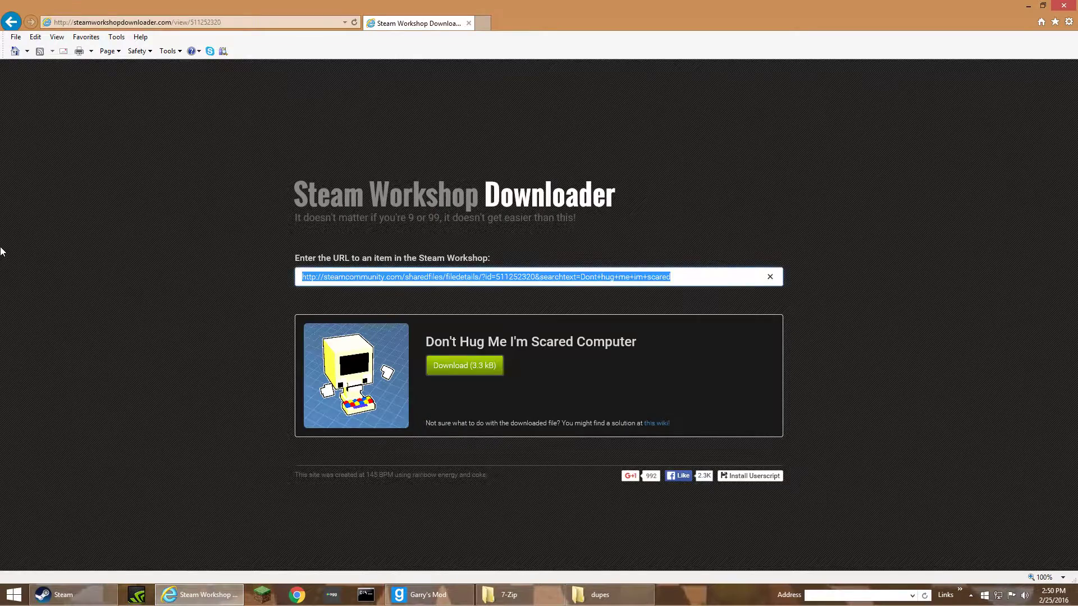
{"action": "key", "text": "BackSpace"}
{"action": "key", "text": "ctrl+v"}
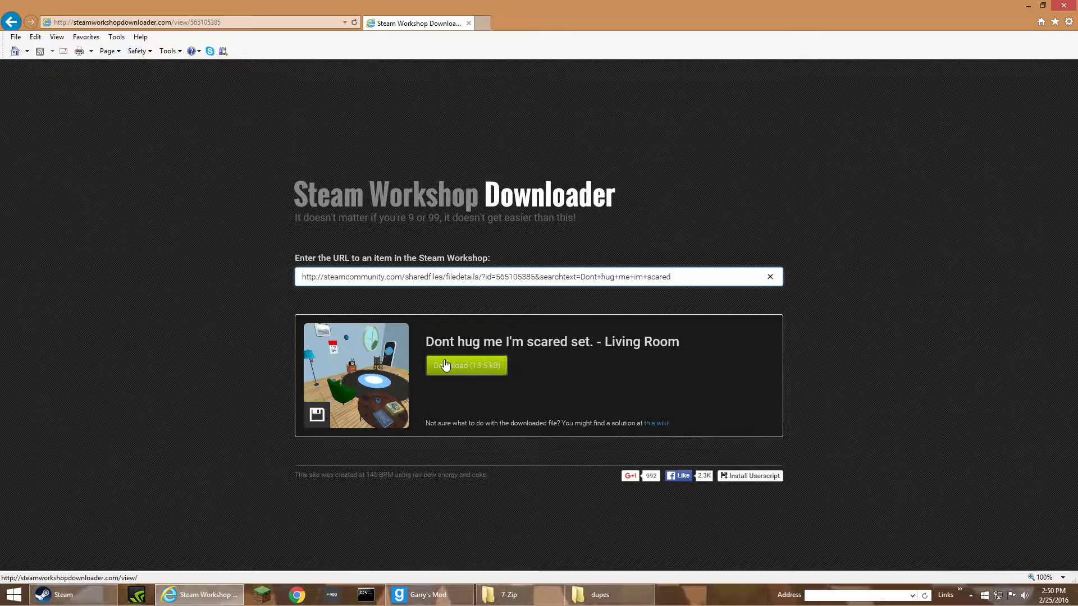
{"action": "left_click", "coordinate": [465, 372]}
- Save the 13.5 kB .main file, move it to the desktop, and reopen the 7-Zip folder
{"action": "left_click", "coordinate": [718, 571]}
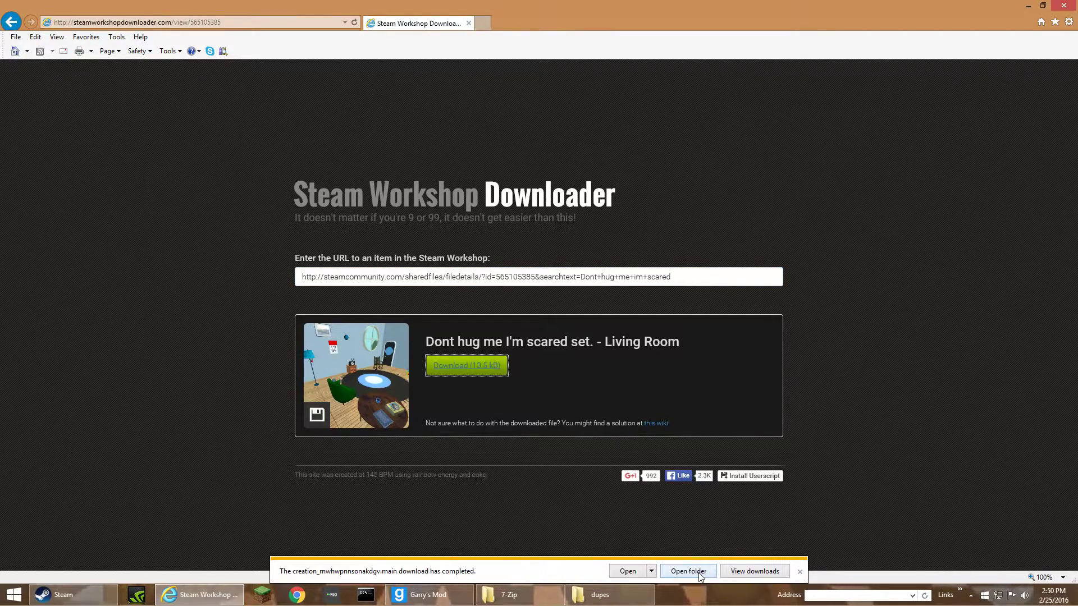
{"action": "left_click", "coordinate": [688, 574]}
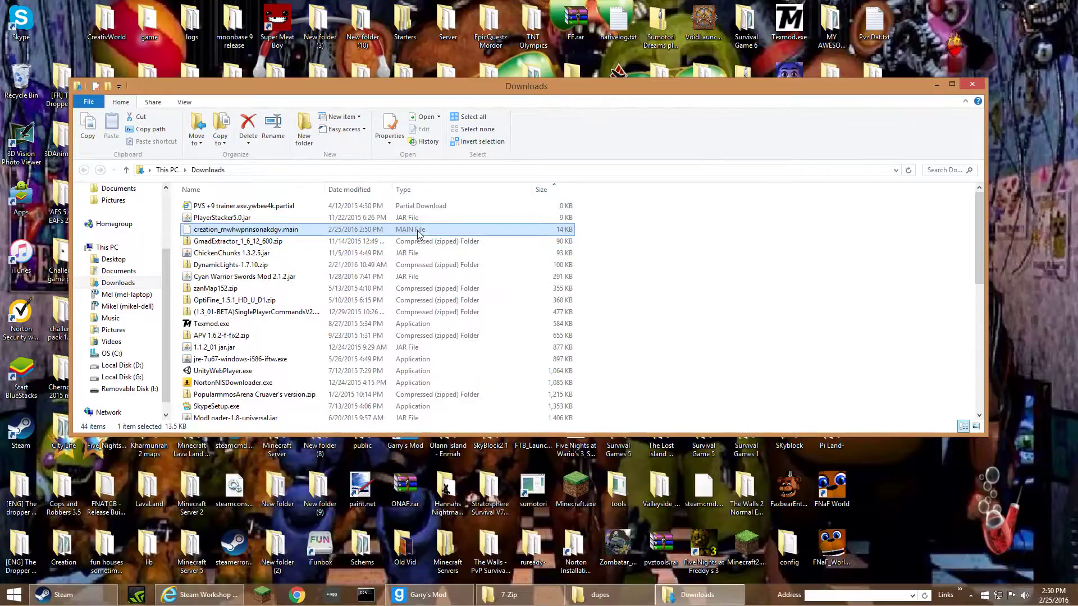
{"action": "left_click_drag", "start_coordinate": [418, 234], "coordinate": [951, 441]}
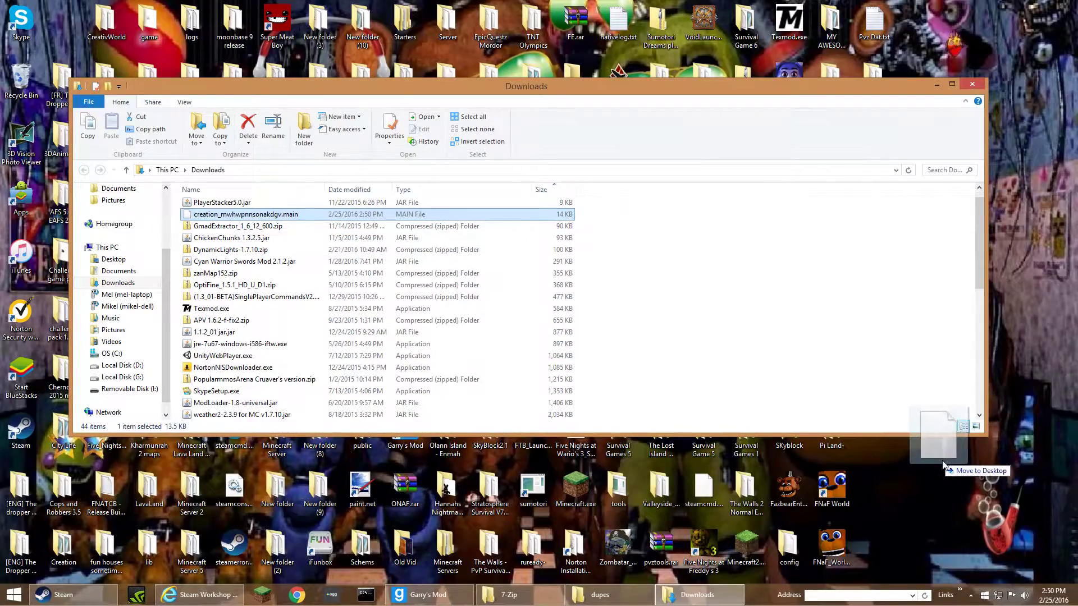
{"action": "left_click", "coordinate": [977, 85]}
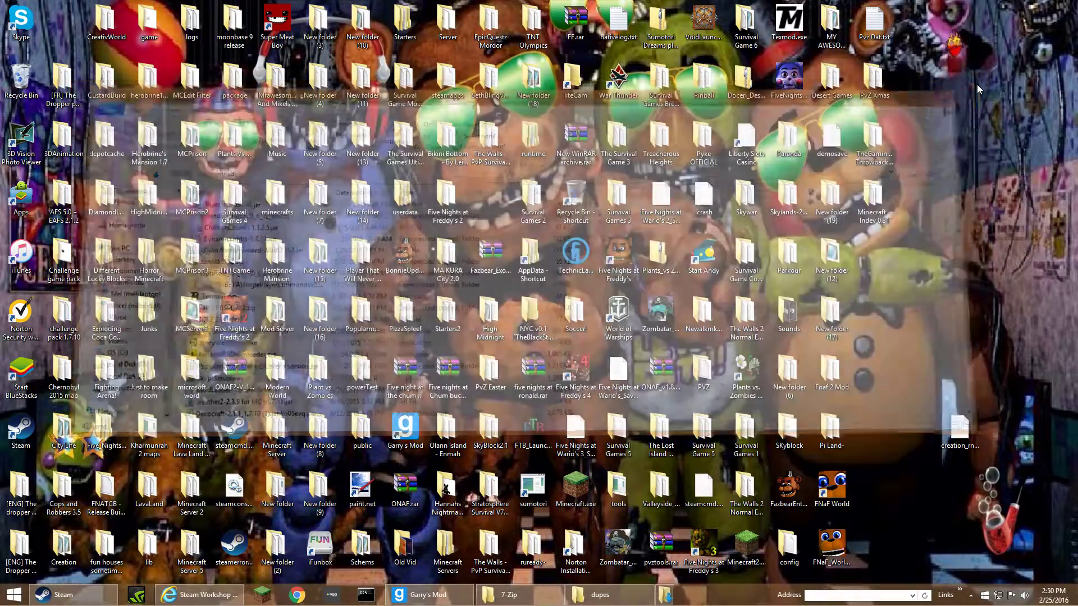
{"action": "left_click", "coordinate": [494, 594]}
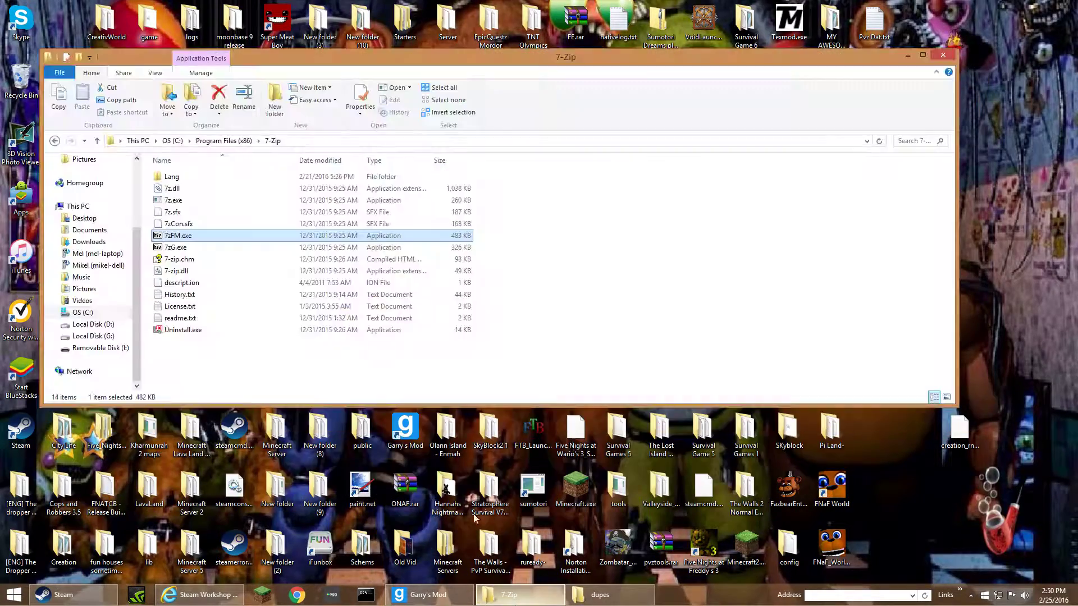
- Open creation_rnwhwpnnsonakdgv.main in 7-Zip and extract its 13,675-byte file onto the desktop
{"action": "double_click", "coordinate": [231, 235]}
{"action": "scroll", "coordinate": [270, 250], "scroll_direction": "down", "scroll_amount": 20}
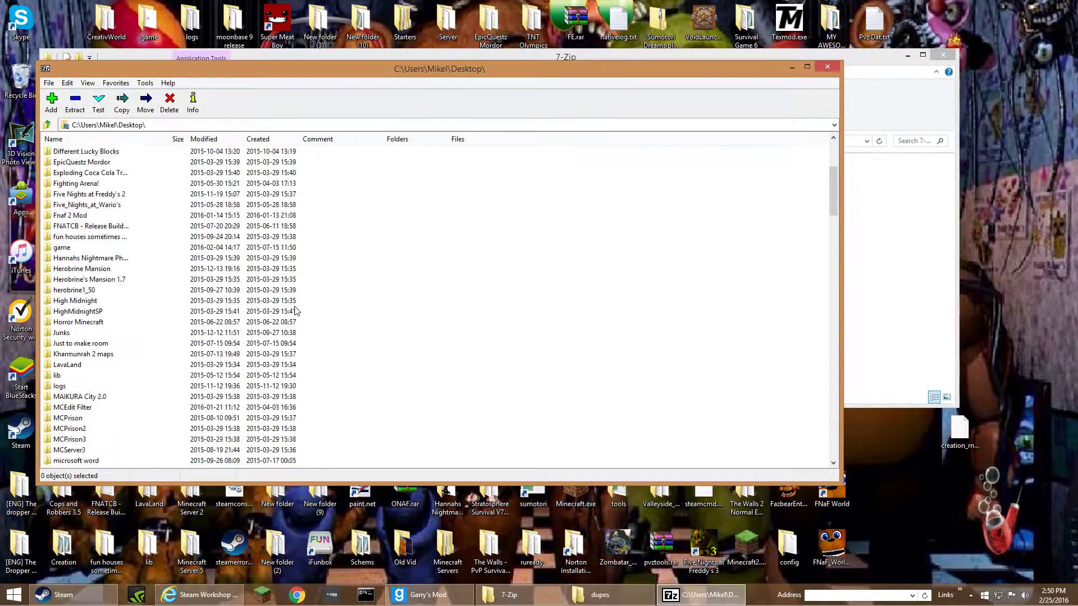
{"action": "scroll", "coordinate": [670, 325], "scroll_direction": "down", "scroll_amount": 6}
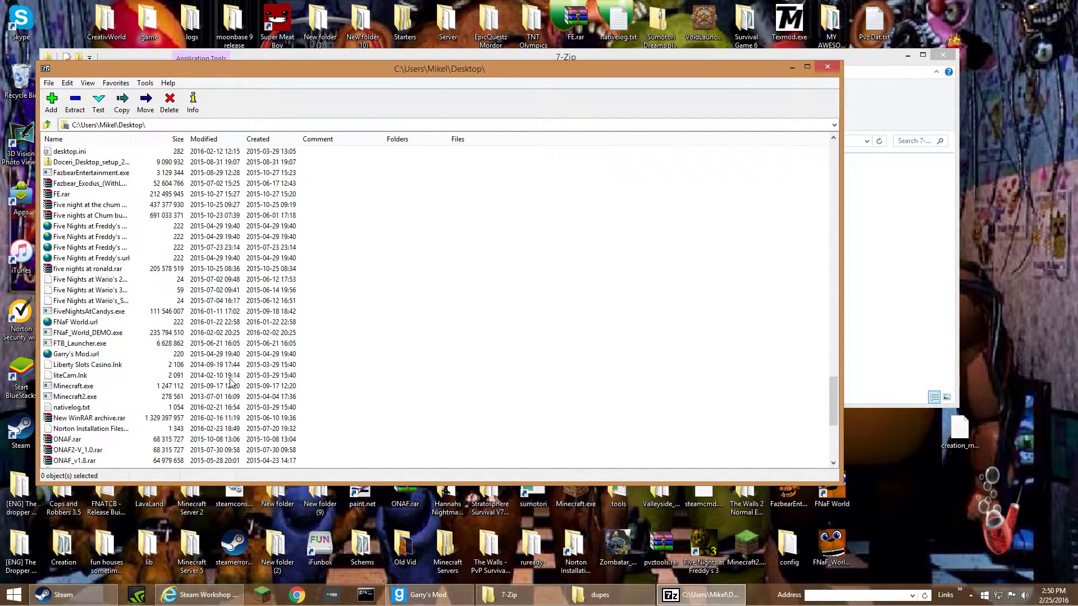
{"action": "scroll", "coordinate": [211, 376], "scroll_direction": "up", "scroll_amount": 5}
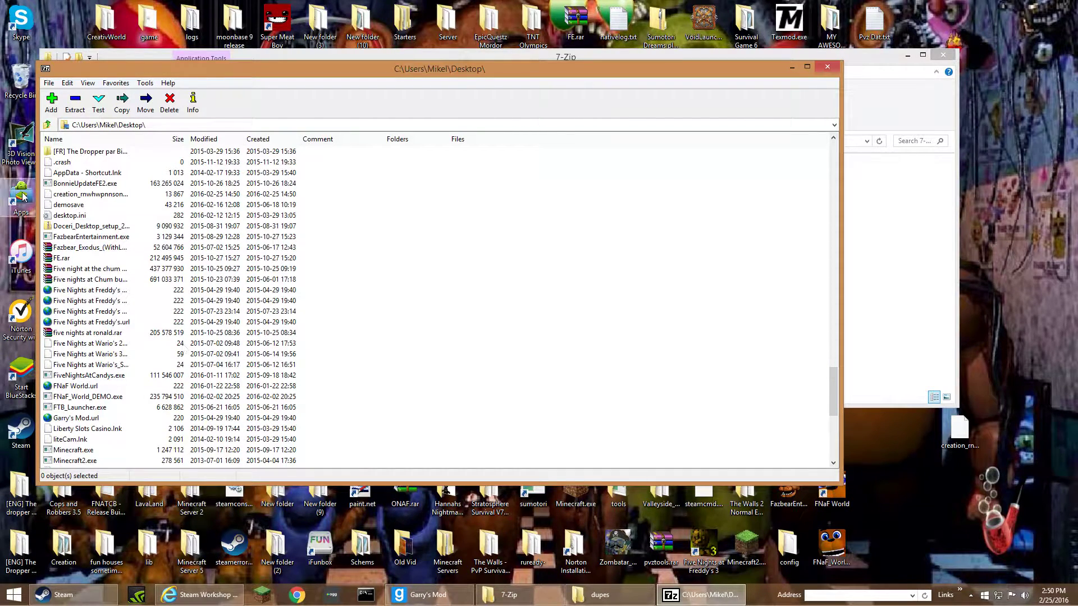
{"action": "double_click", "coordinate": [83, 235]}
{"action": "left_click_drag", "start_coordinate": [104, 155], "coordinate": [917, 439]}
{"action": "left_click", "coordinate": [827, 67]}
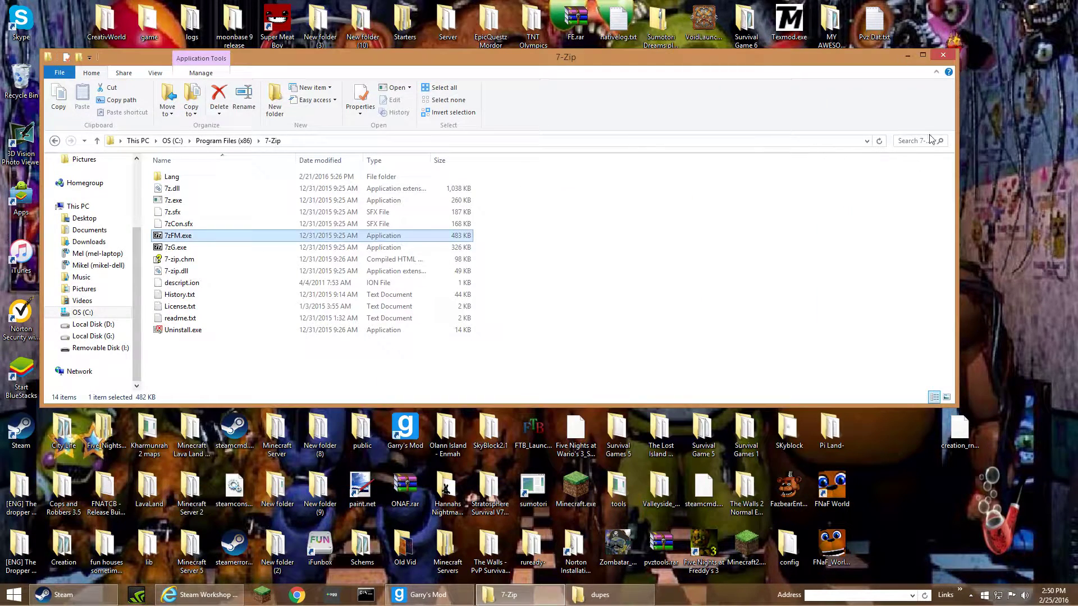
{"action": "left_click", "coordinate": [908, 56]}
{"action": "right_click", "coordinate": [960, 440]}
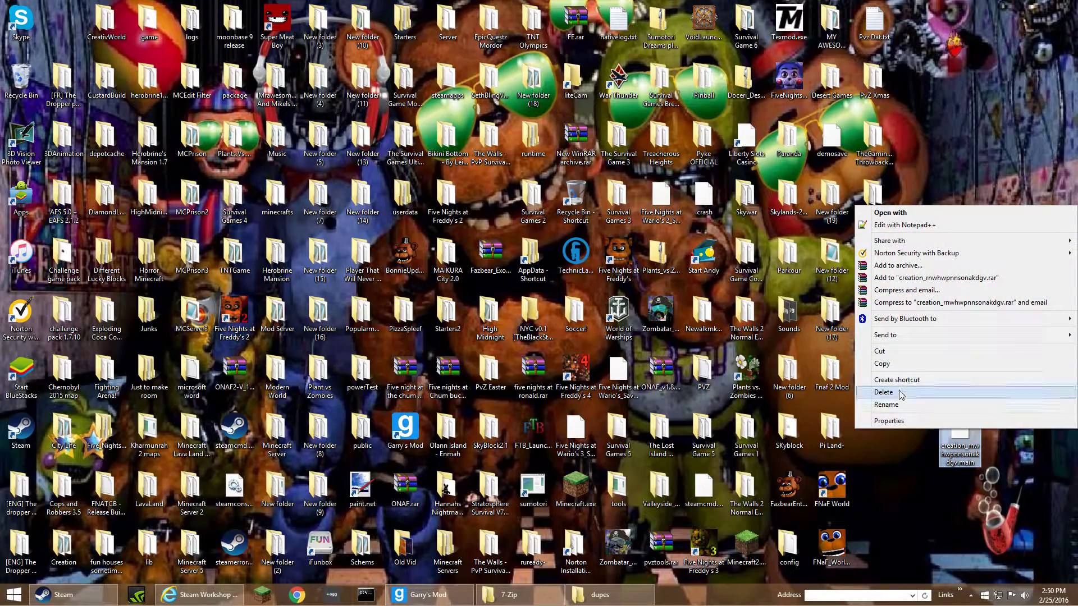
- Delete the .main file and paste the item's preview image from the downloader onto the desktop
{"action": "left_click", "coordinate": [898, 392]}
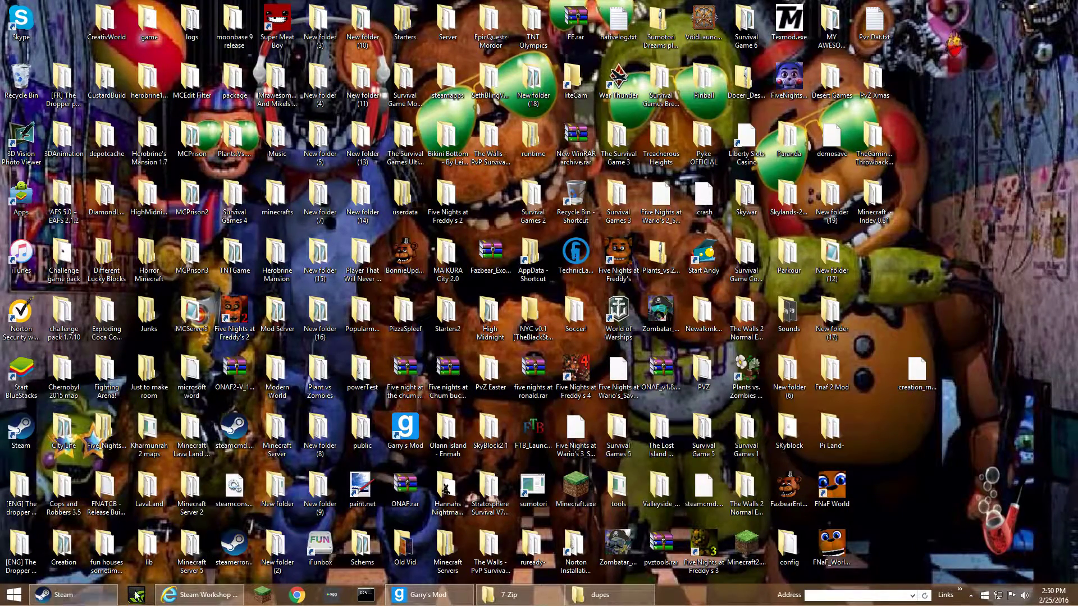
{"action": "left_click", "coordinate": [224, 578]}
{"action": "right_click", "coordinate": [348, 392]}
{"action": "left_click", "coordinate": [388, 288]}
{"action": "left_click", "coordinate": [1027, 5]}
{"action": "right_click", "coordinate": [921, 309]}
{"action": "left_click", "coordinate": [949, 357]}
- Place the image above the extracted file and rename it DHIMS.jpg
{"action": "left_click_drag", "start_coordinate": [914, 261], "coordinate": [908, 306]}
{"action": "left_click", "coordinate": [865, 278]}
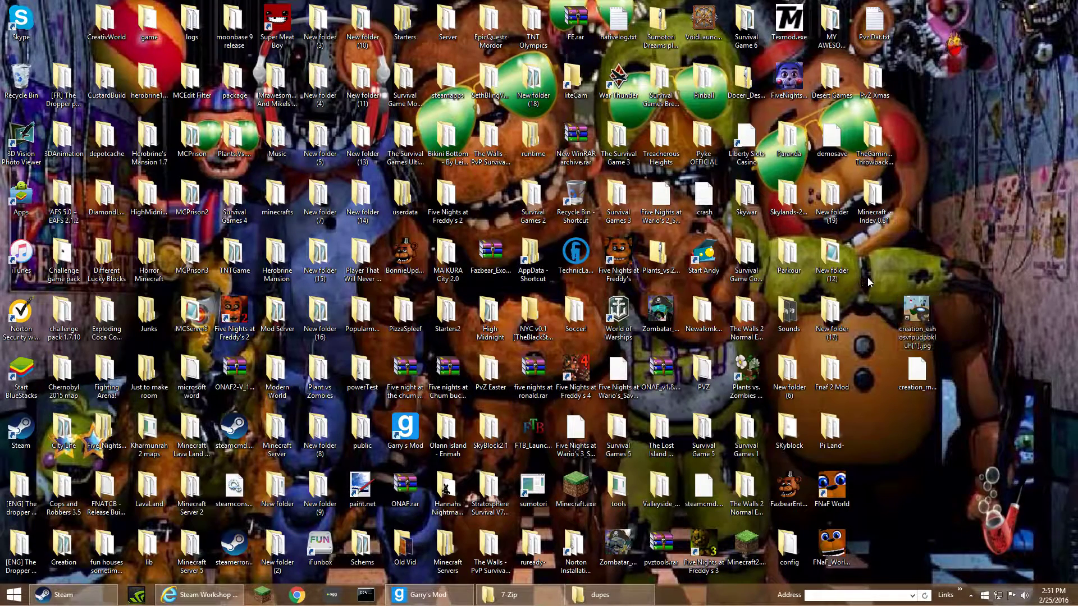
{"action": "left_click_drag", "start_coordinate": [872, 259], "coordinate": [938, 391]}
{"action": "right_click", "coordinate": [926, 334]}
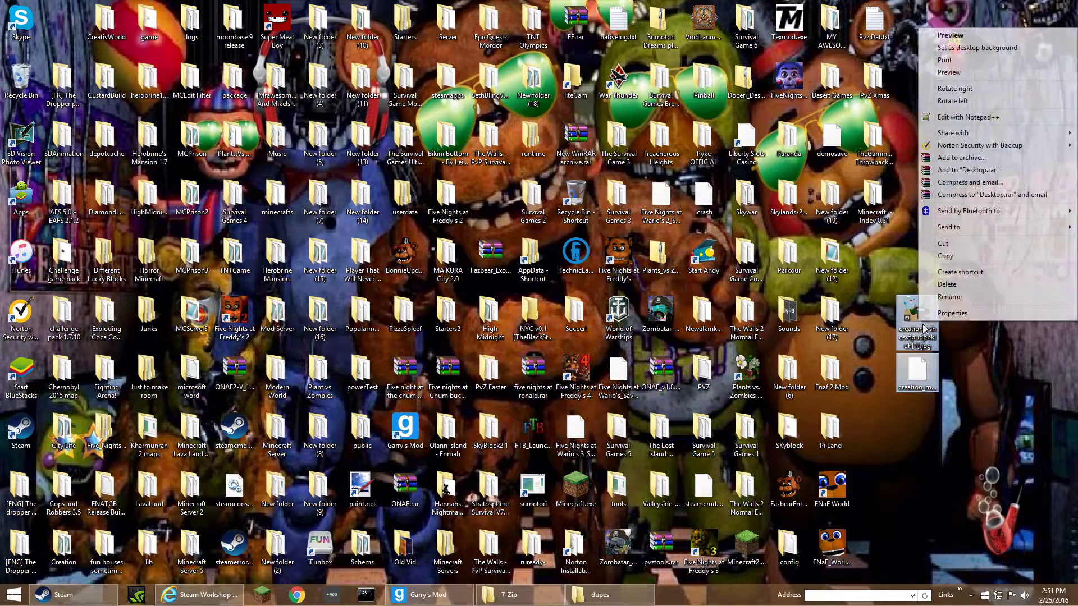
{"action": "left_click", "coordinate": [951, 292]}
{"action": "key", "text": "BackSpace"}
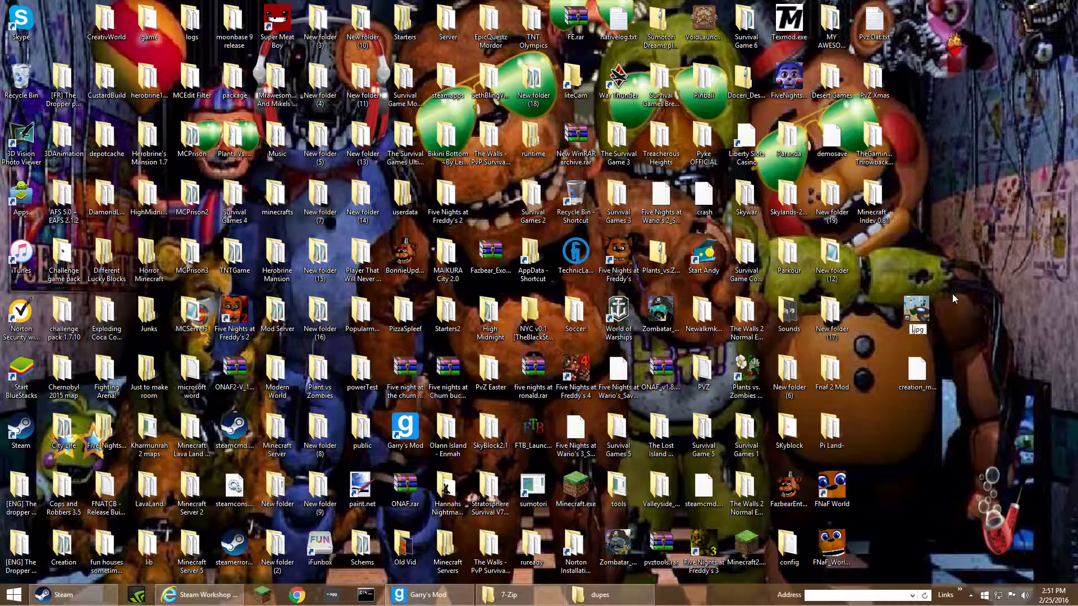
{"action": "type", "text": "DHIMS"}
{"action": "key", "text": "Return"}
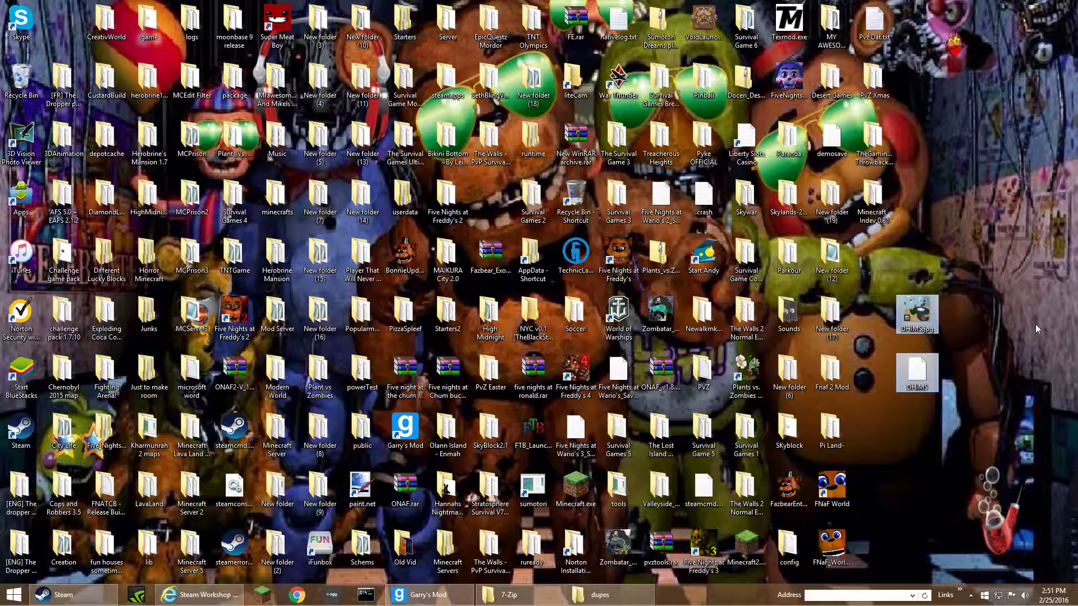
- Rename the extracted file DHIMS.gms and go back up to the garrysmod folder
{"action": "left_click", "coordinate": [918, 375]}
{"action": "right_click", "coordinate": [918, 377]}
{"action": "key", "text": "m"}
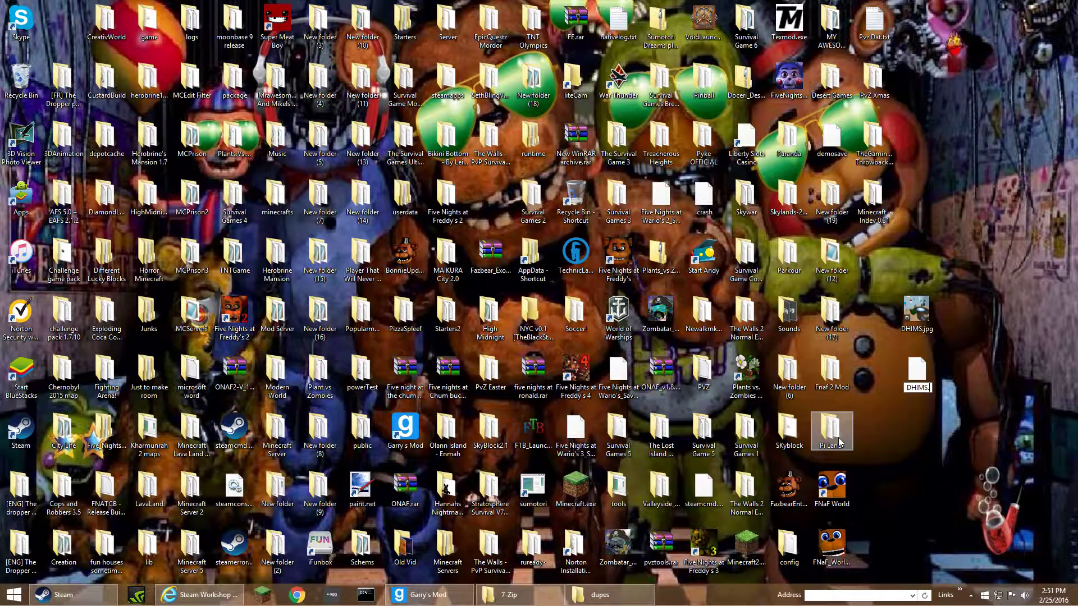
{"action": "key", "text": "Return"}
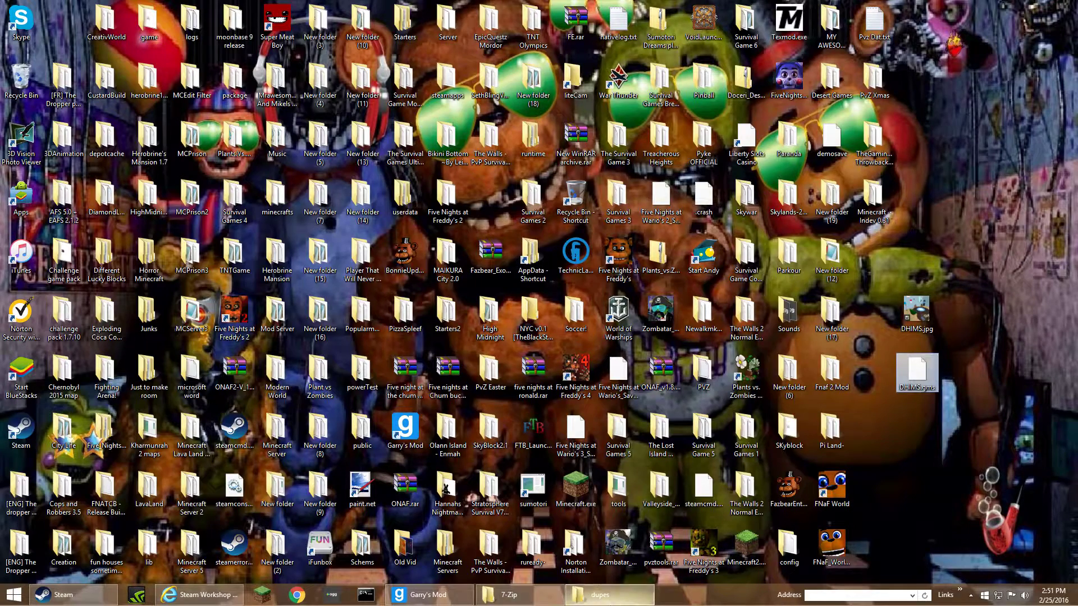
{"action": "left_click", "coordinate": [599, 595]}
{"action": "left_click", "coordinate": [65, 157]}
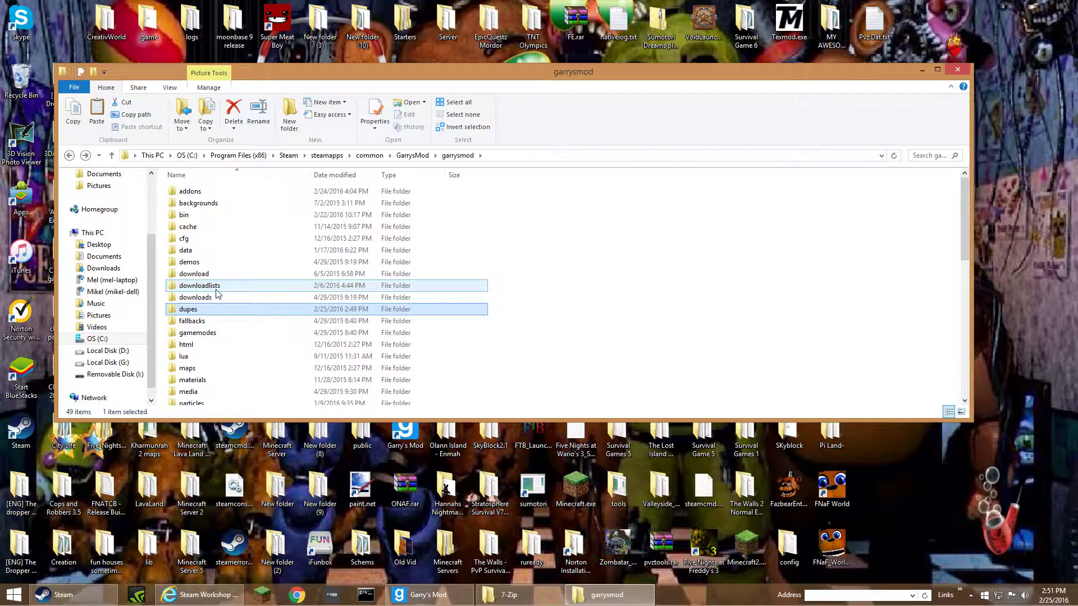
- Drag DHIMS.jpg and DHIMS.gms from the desktop into garrysmod\saves, replacing the existing copies
{"action": "scroll", "coordinate": [216, 373], "scroll_direction": "down", "scroll_amount": 2}
{"action": "double_click", "coordinate": [217, 376]}
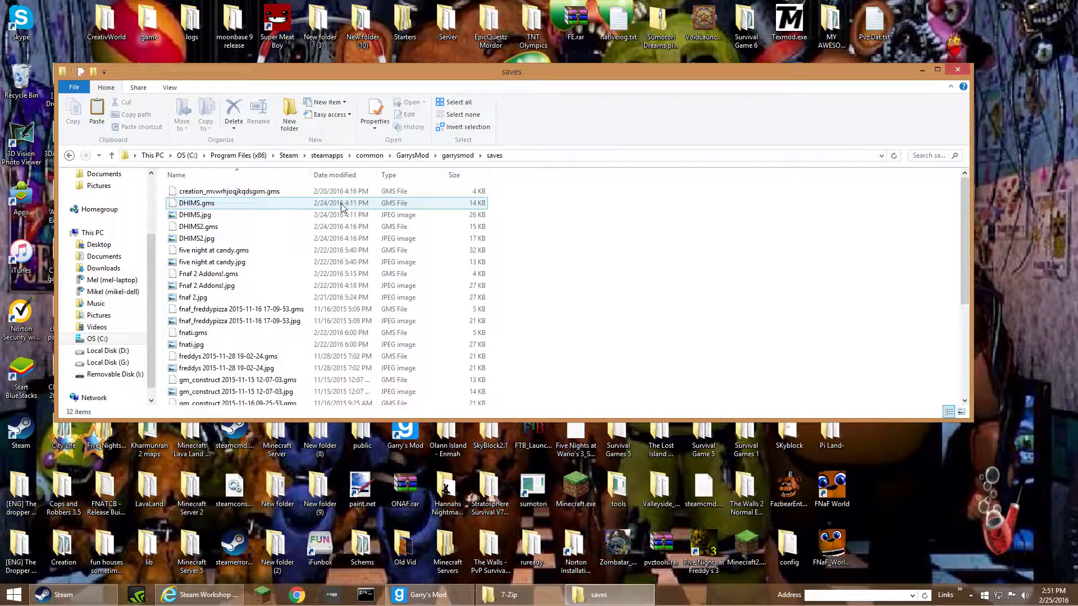
{"action": "left_click_drag", "start_coordinate": [662, 79], "coordinate": [571, 50]}
{"action": "left_click", "coordinate": [917, 381]}
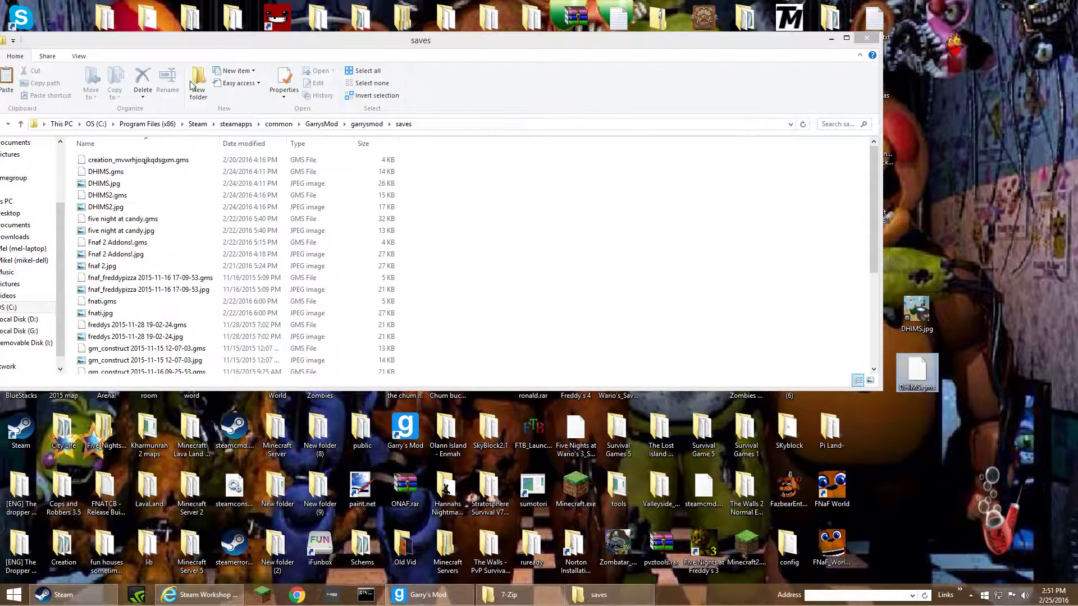
{"action": "left_click_drag", "start_coordinate": [960, 426], "coordinate": [462, 306]}
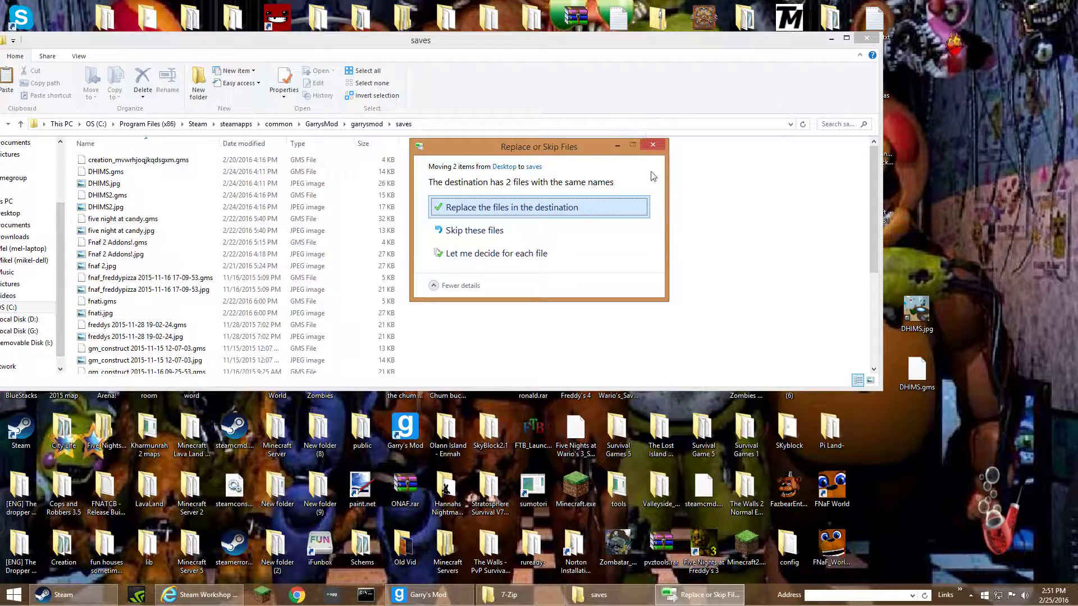
{"action": "left_click", "coordinate": [580, 210]}
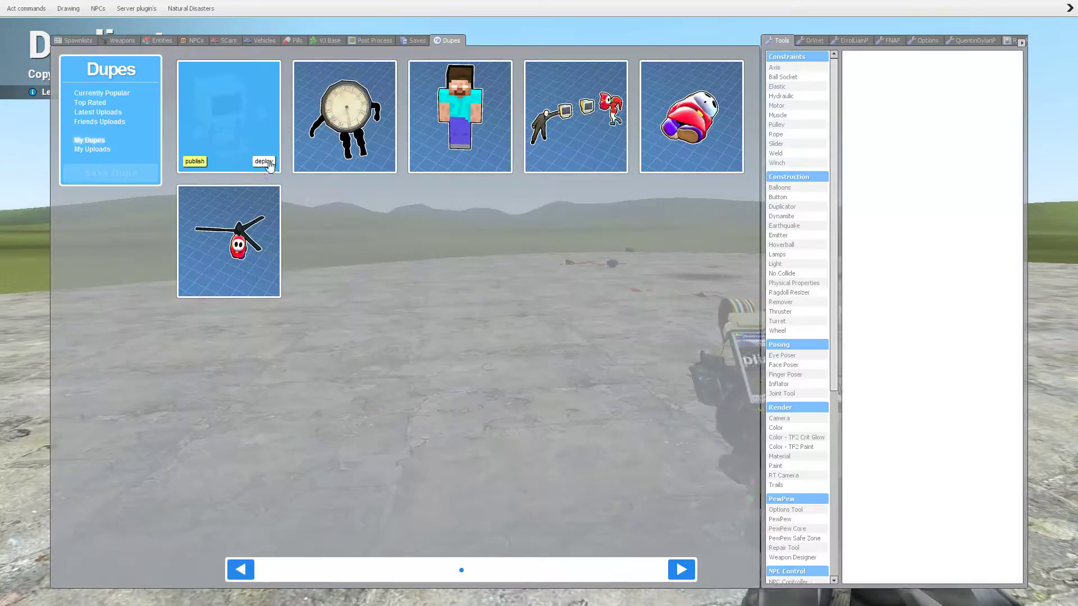
{"action": "left_click", "coordinate": [418, 43]}
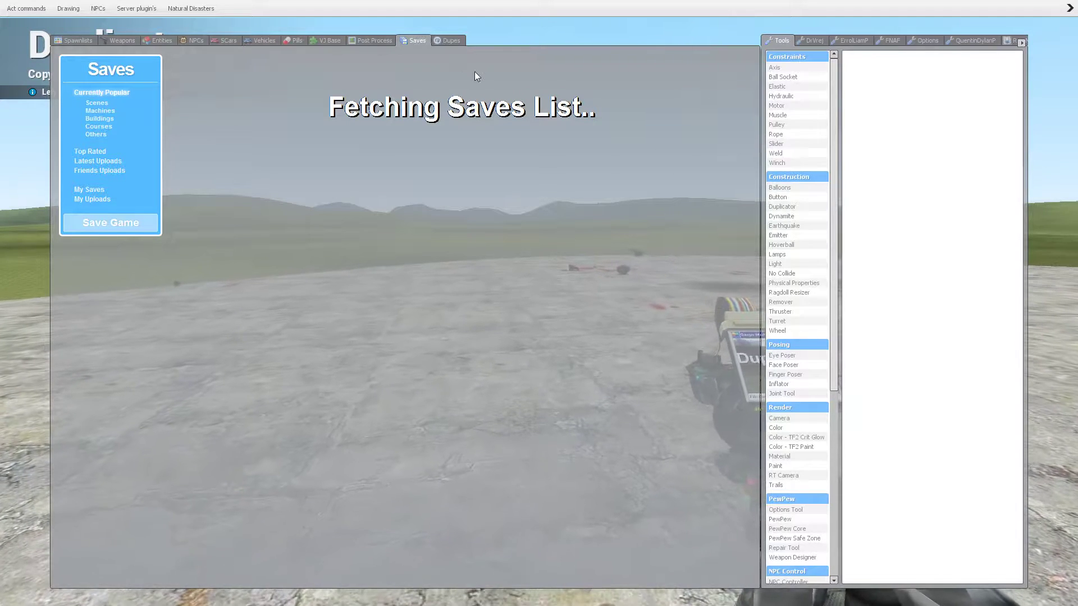
{"action": "left_click", "coordinate": [90, 191]}
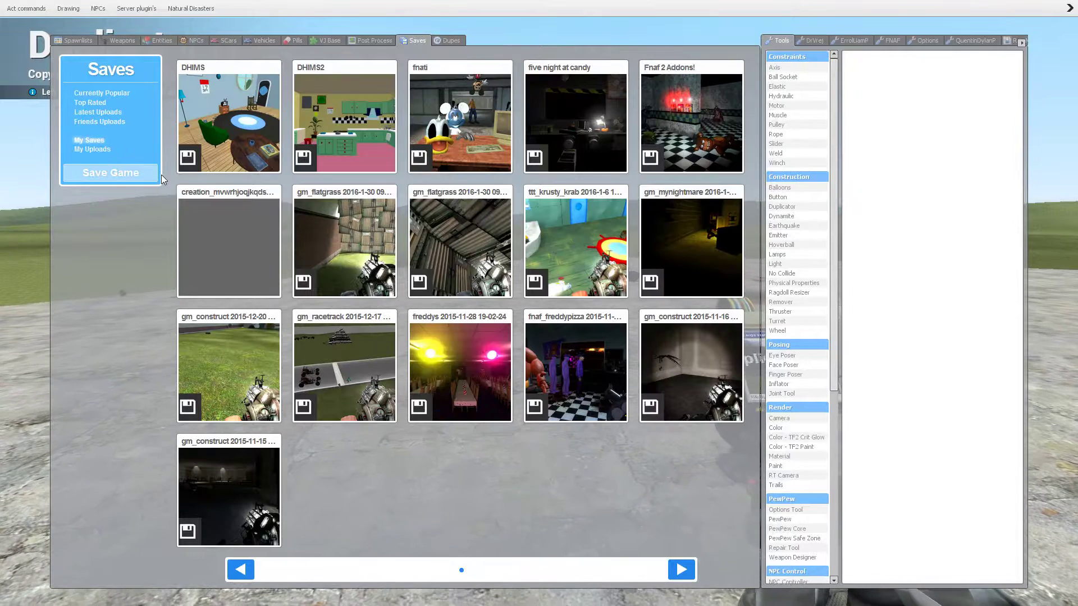
{"action": "mouse_move", "coordinate": [275, 166]}
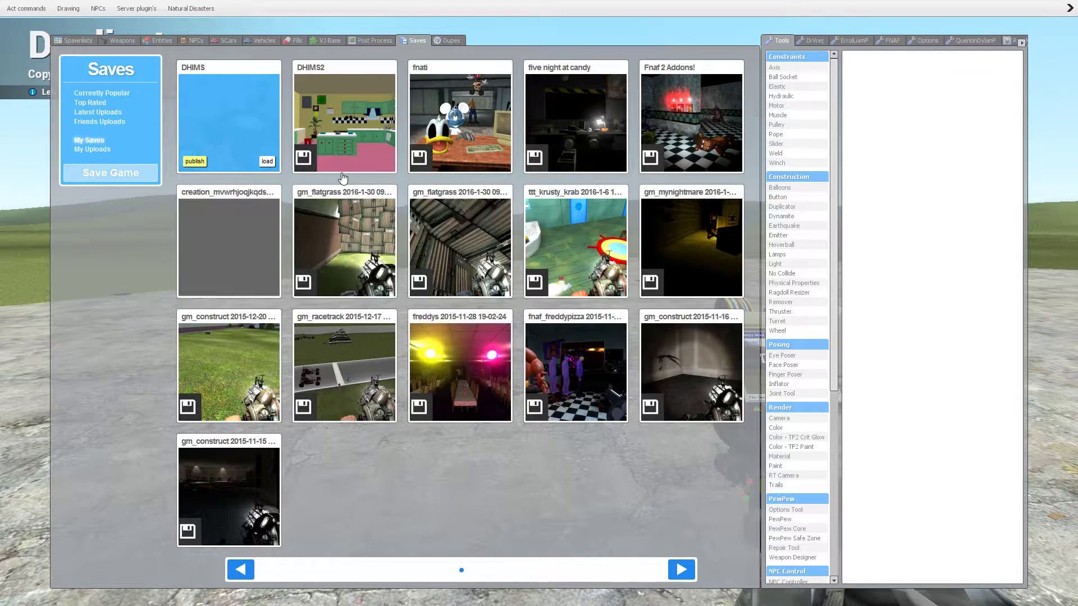
{"action": "key", "text": "q"}
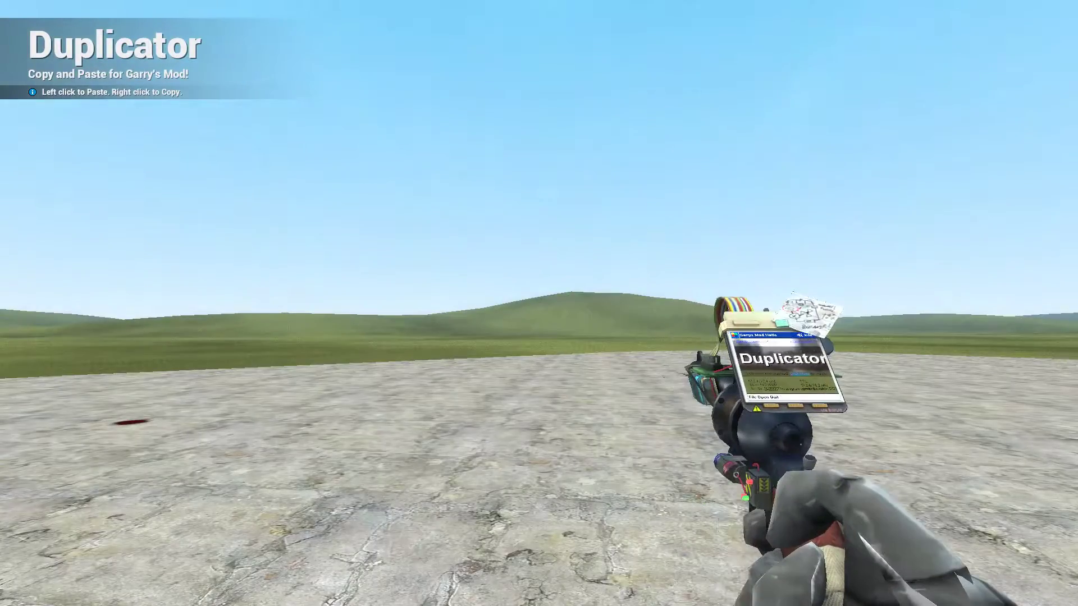